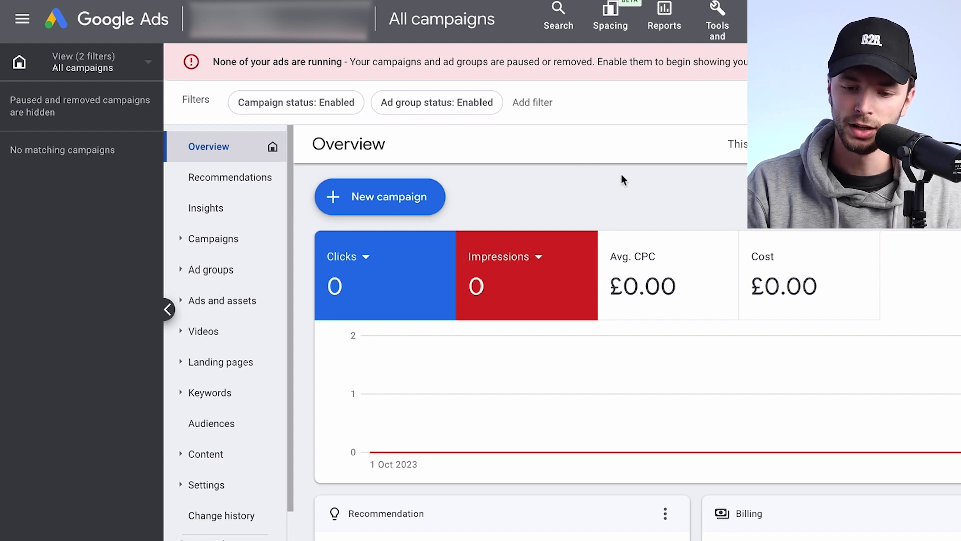
# Open the linked accounts overview and review which products are linked to the ad account
pyautogui.click(719, 29)
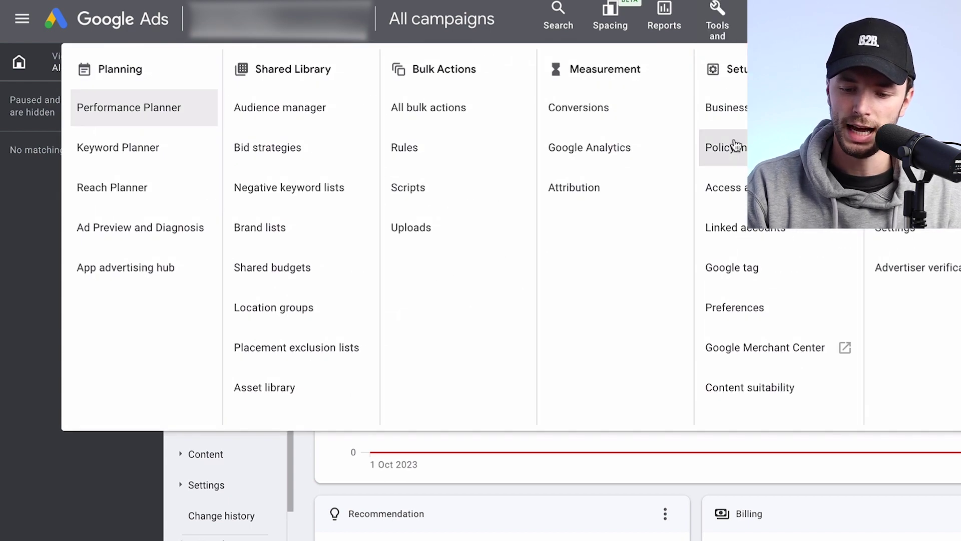
pyautogui.click(745, 226)
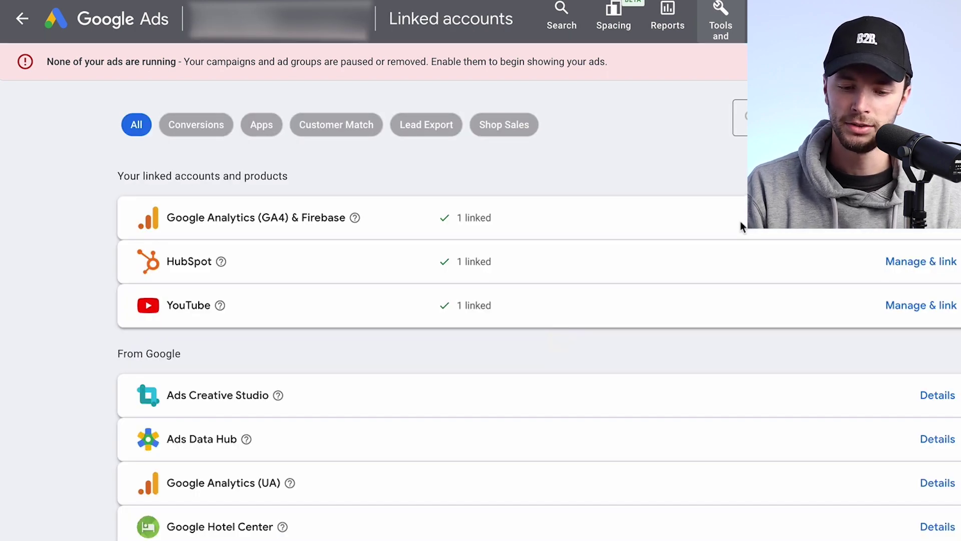
pyautogui.scroll(-1, 563, 247)
pyautogui.scroll(1, 564, 246)
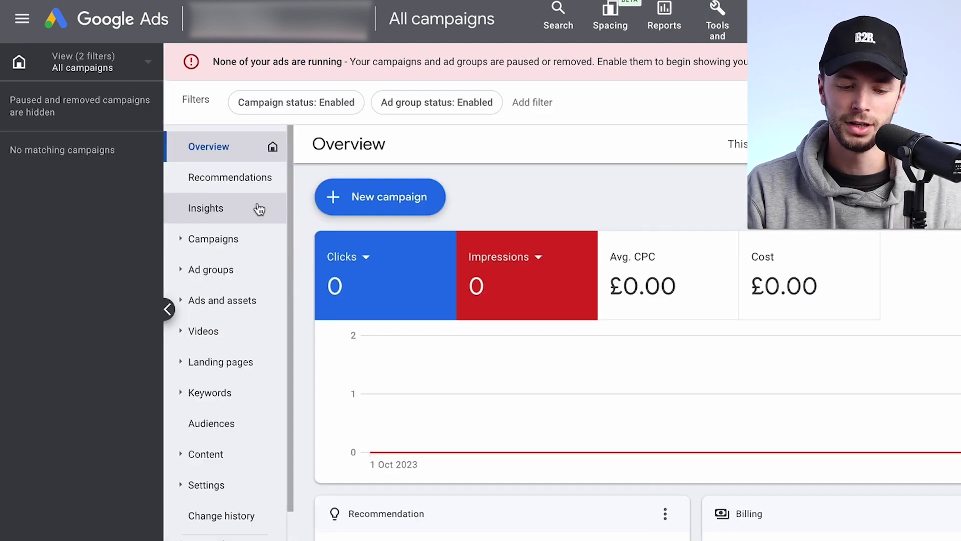
# Start creating a new campaign from the Campaigns overview
pyautogui.click(227, 241)
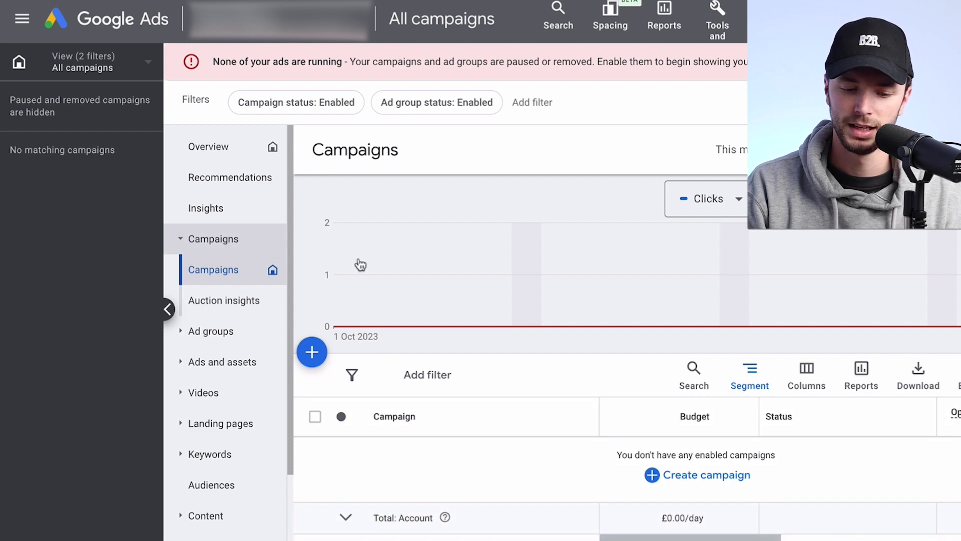
pyautogui.moveTo(337, 254)
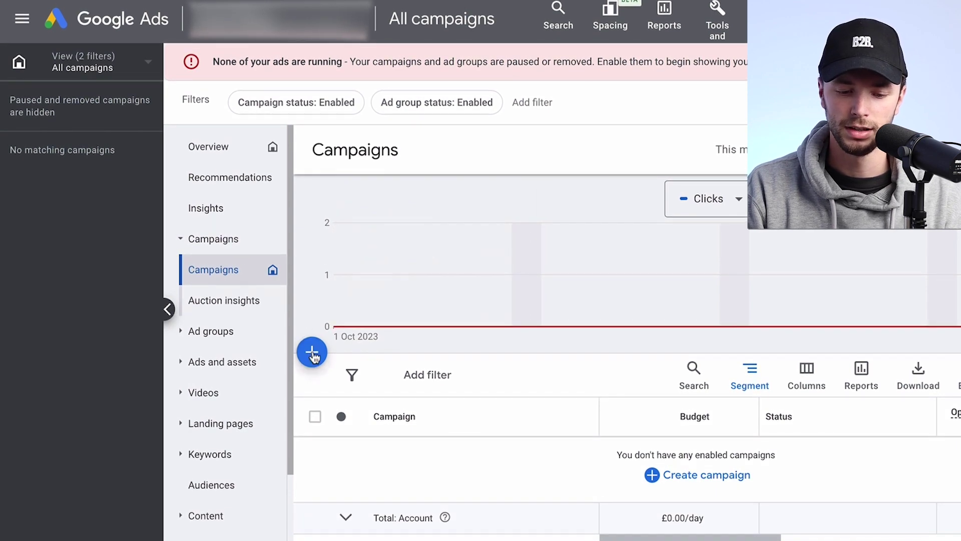
pyautogui.click(312, 352)
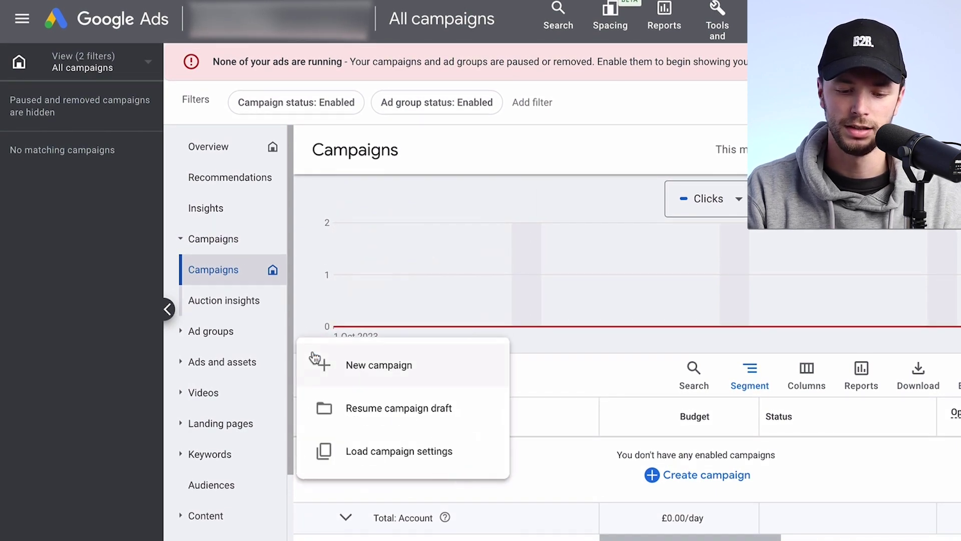
pyautogui.click(369, 368)
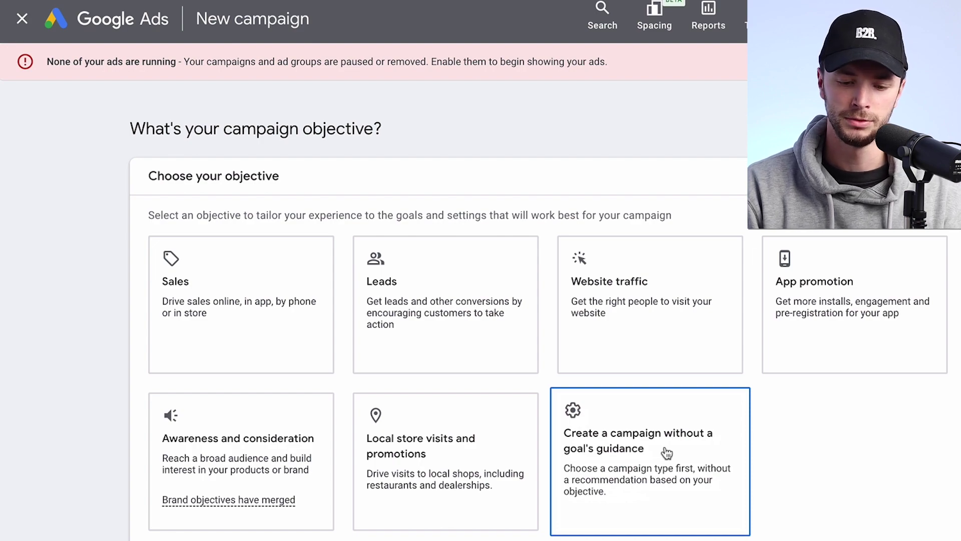
# Choose Leads as the campaign objective and keep the account-default Page views conversion goal
pyautogui.click(444, 285)
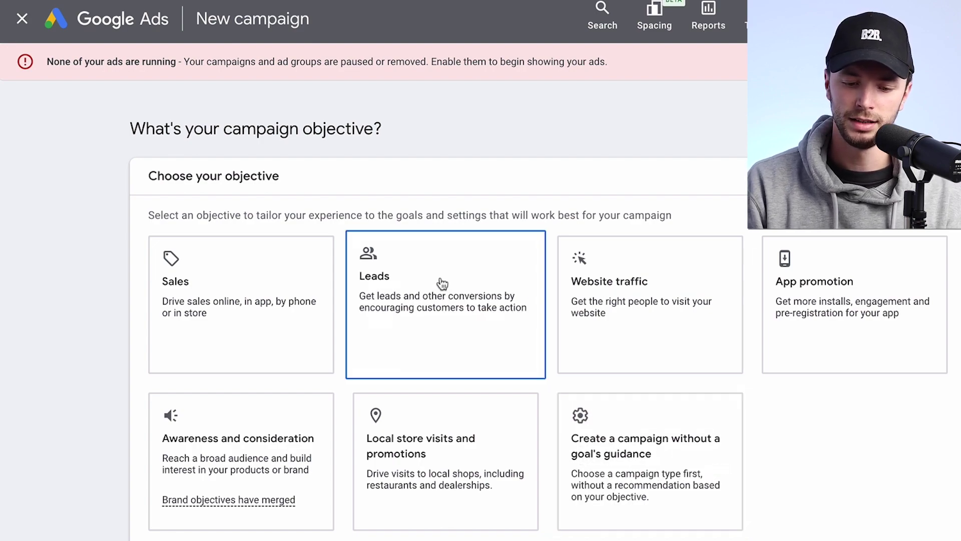
pyautogui.scroll(-5, 440, 281)
pyautogui.scroll(-2, 426, 280)
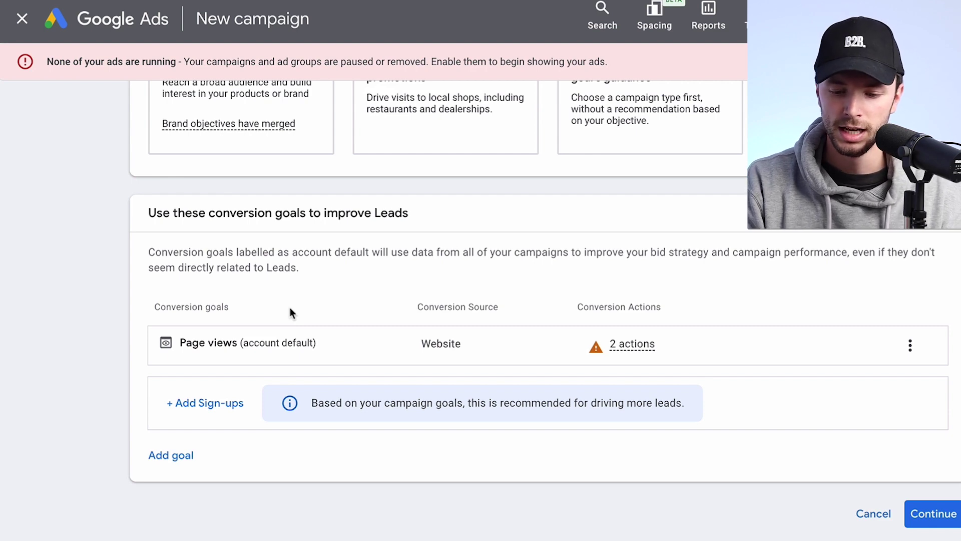
pyautogui.click(911, 346)
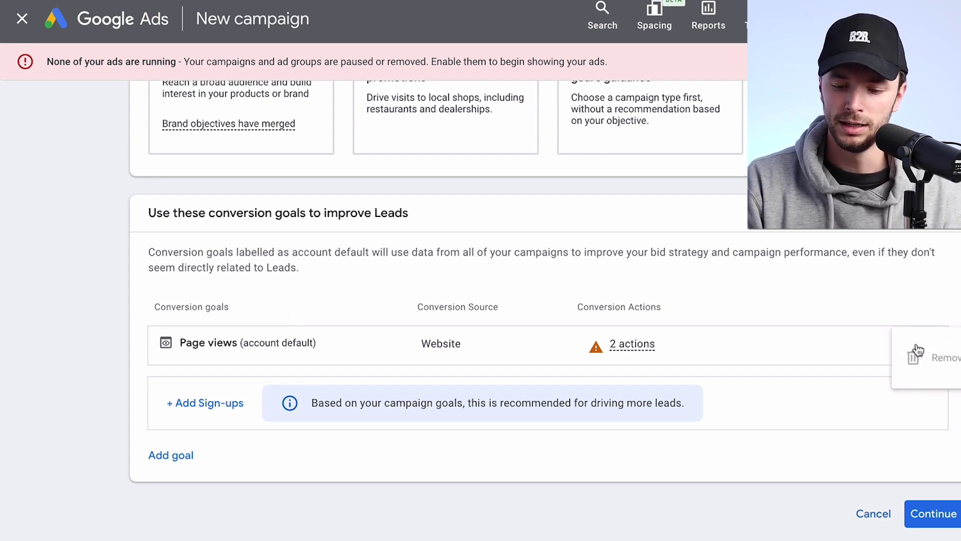
pyautogui.click(764, 354)
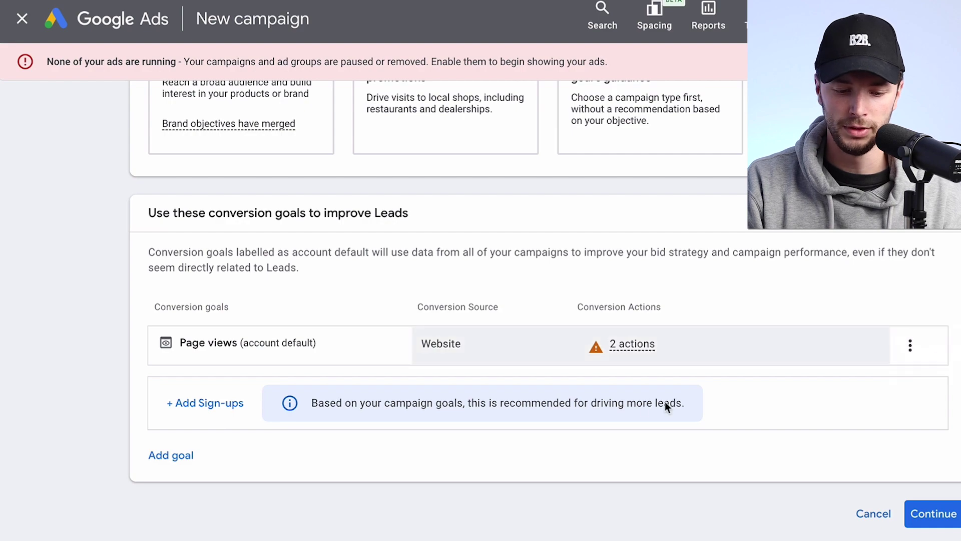
# Accept the conversion goals, select the Video campaign type and continue to the general campaign settings
pyautogui.click(907, 516)
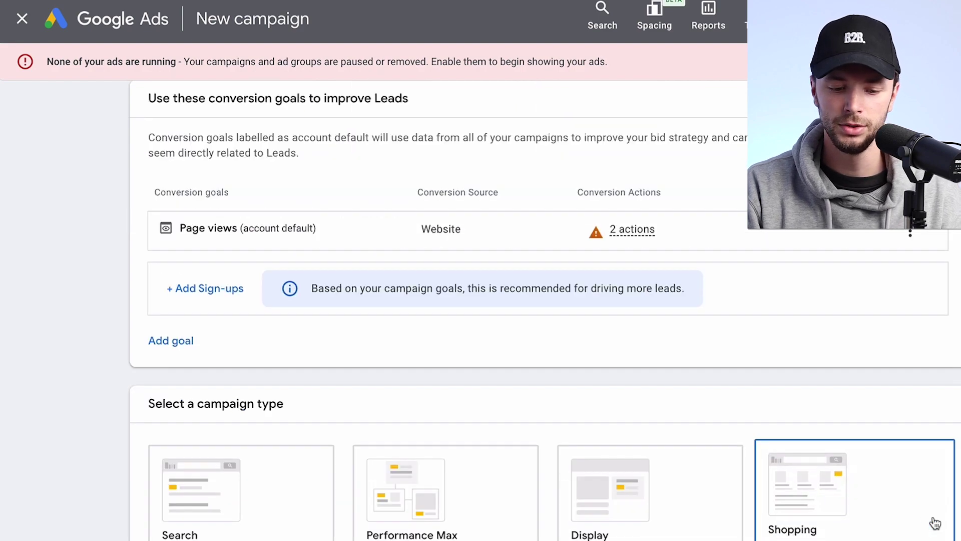
pyautogui.click(240, 410)
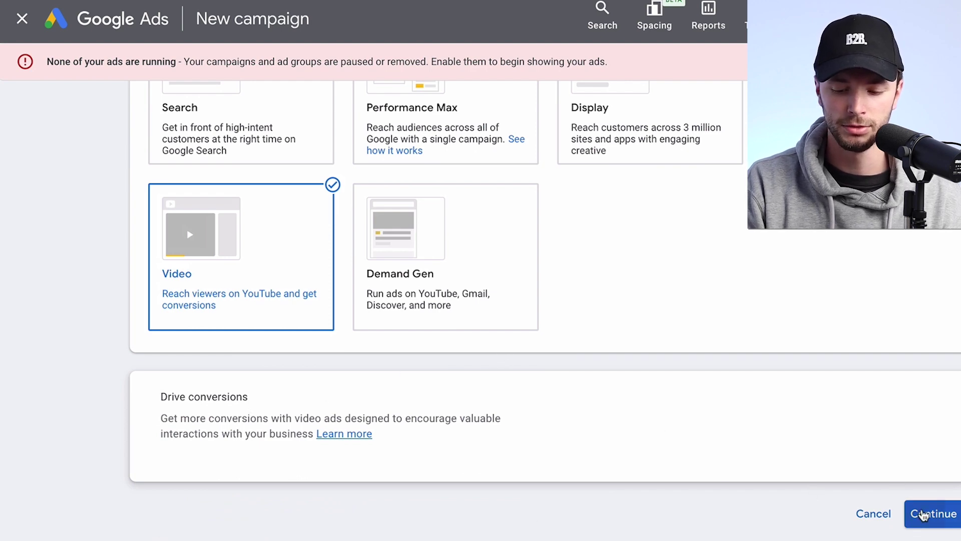
pyautogui.click(923, 513)
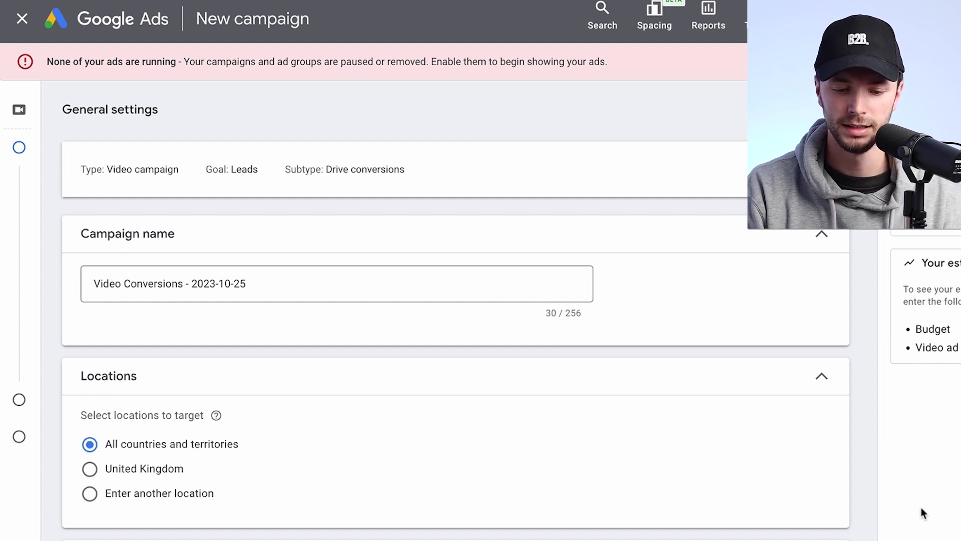
# Rename the campaign "SM - Custom Intent - Law SEO Service - UK"
pyautogui.moveTo(284, 287); pyautogui.dragTo(84, 287)
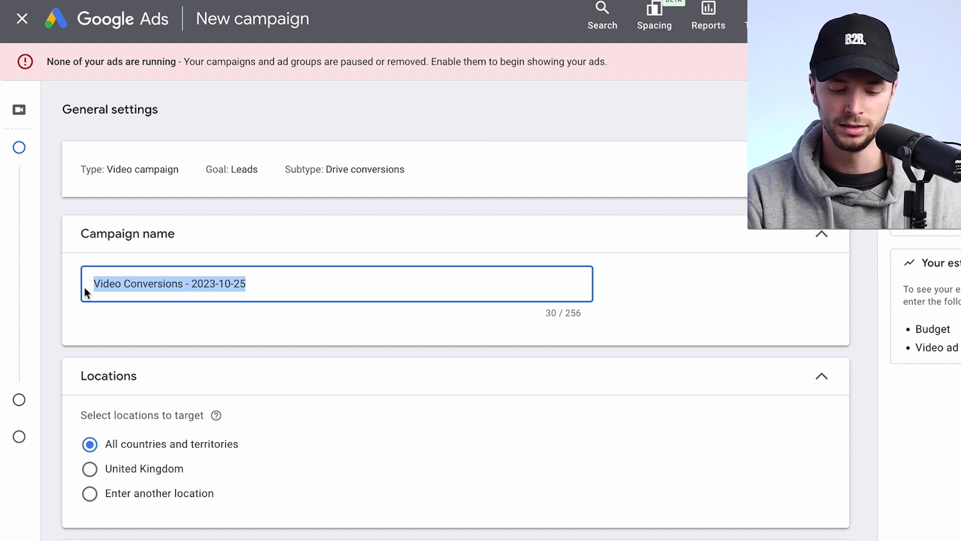
pyautogui.write('SM ')
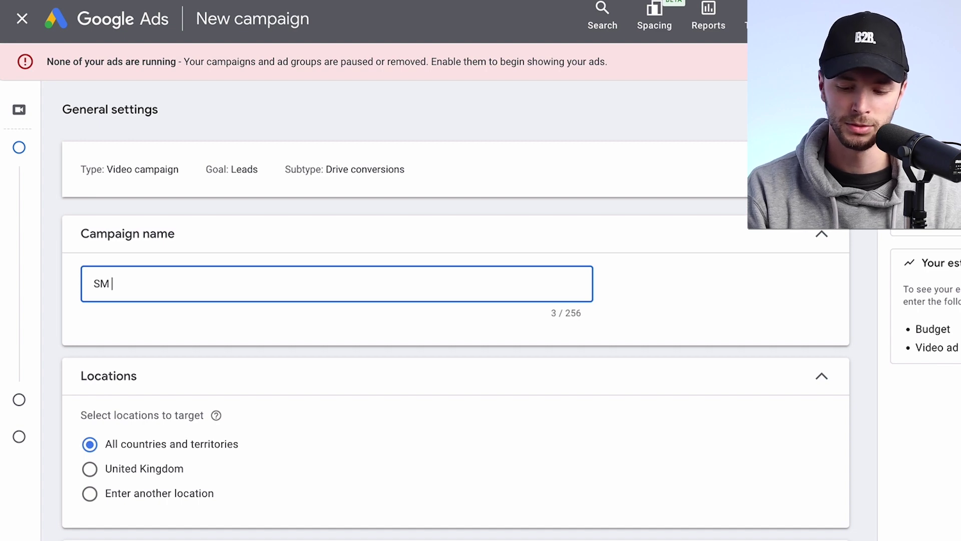
pyautogui.write('- ')
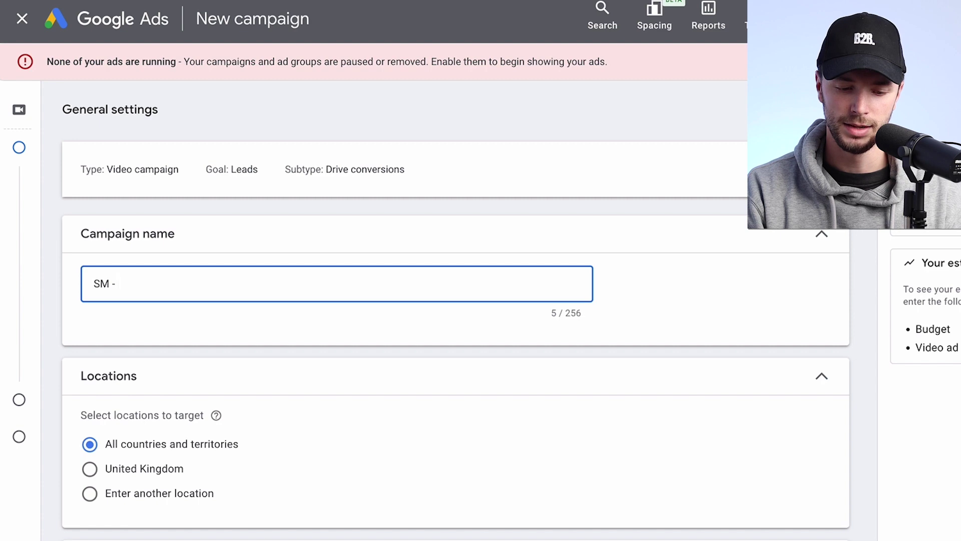
pyautogui.write('Custom ')
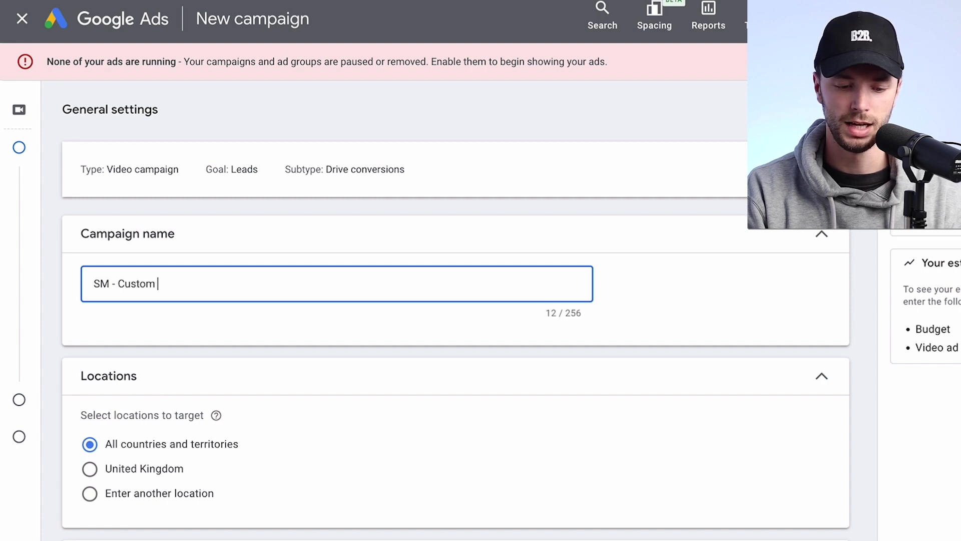
pyautogui.write('Audie')
pyautogui.press('BackSpace')
pyautogui.press('BackSpace')
pyautogui.press('BackSpace')
pyautogui.press('BackSpace')
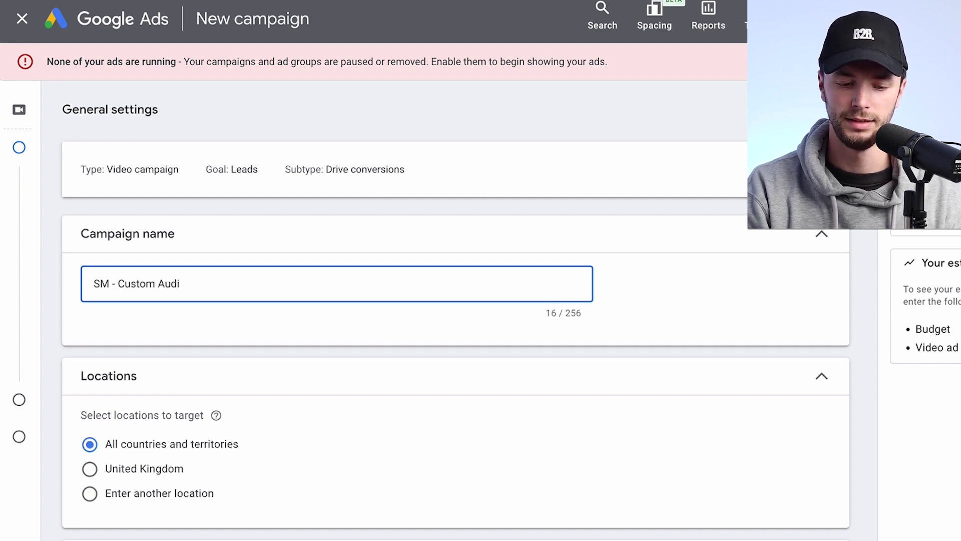
pyautogui.press('BackSpace')
pyautogui.write('Intent ')
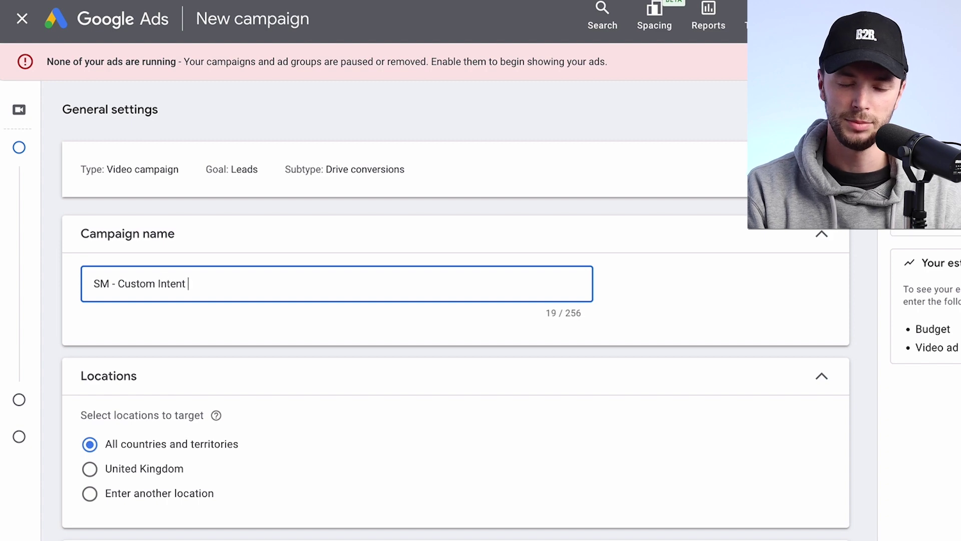
pyautogui.write('-')
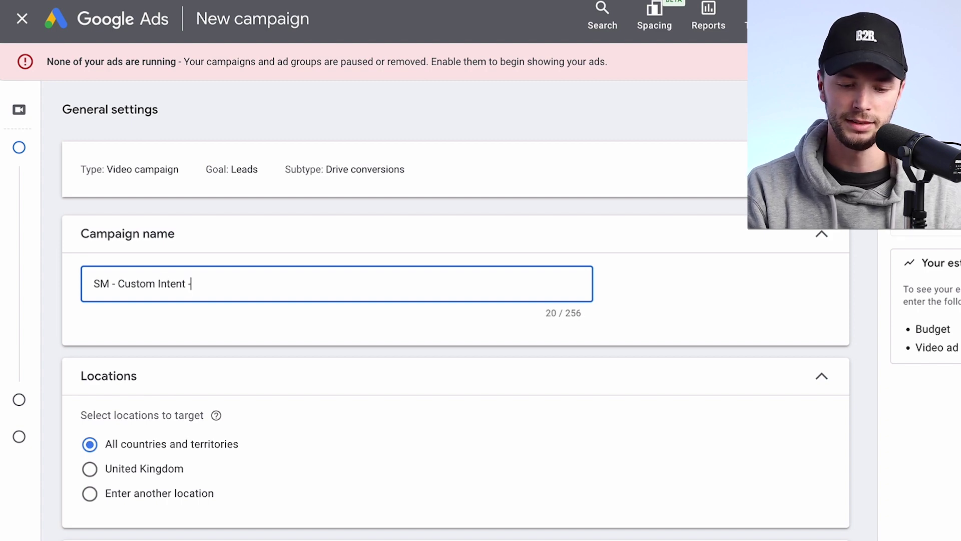
pyautogui.write(' Law')
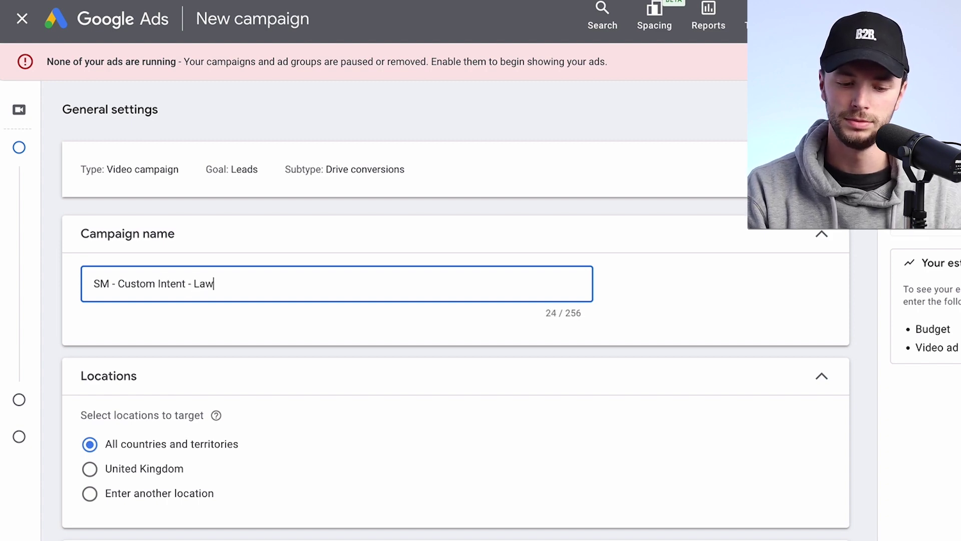
pyautogui.write(' SEO Servi')
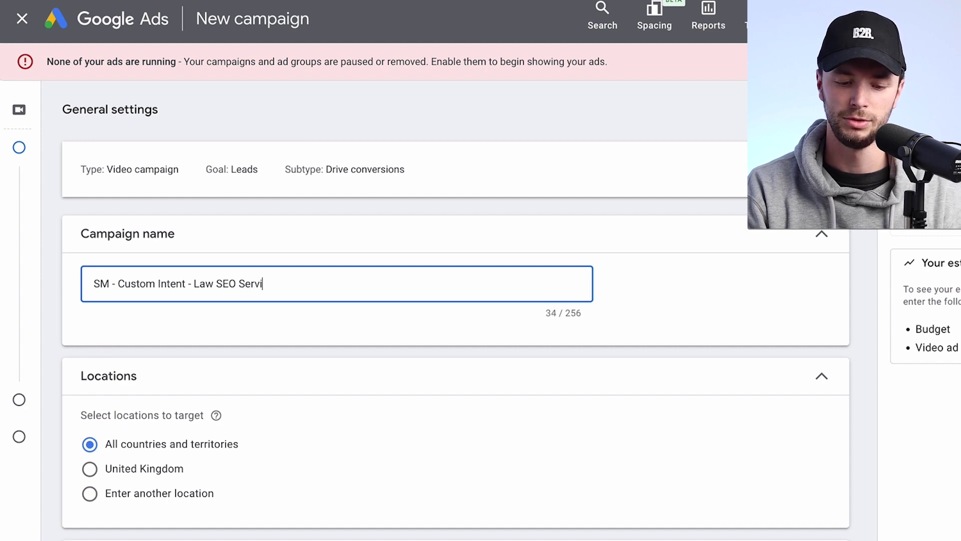
pyautogui.write('ce - UK')
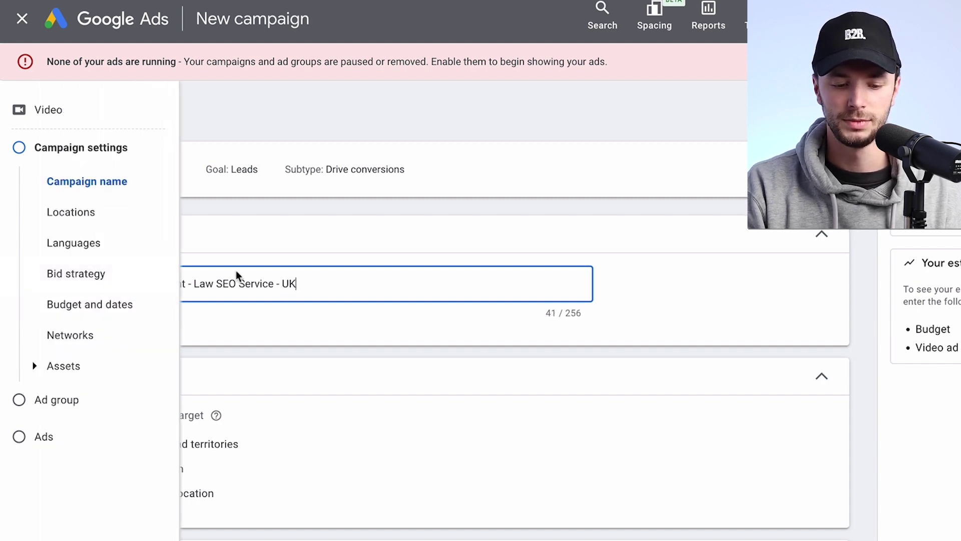
pyautogui.moveTo(118, 284); pyautogui.dragTo(183, 284)
pyautogui.click(184, 283)
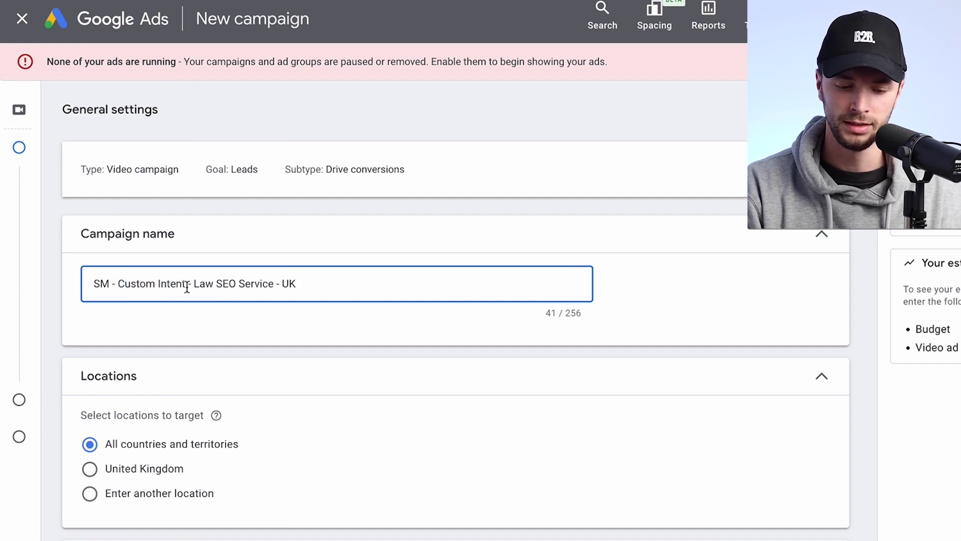
pyautogui.moveTo(194, 285); pyautogui.dragTo(308, 282)
pyautogui.click(270, 283)
pyautogui.click(308, 282)
# Set the campaign's target location to United Kingdom
pyautogui.scroll(-3, 260, 339)
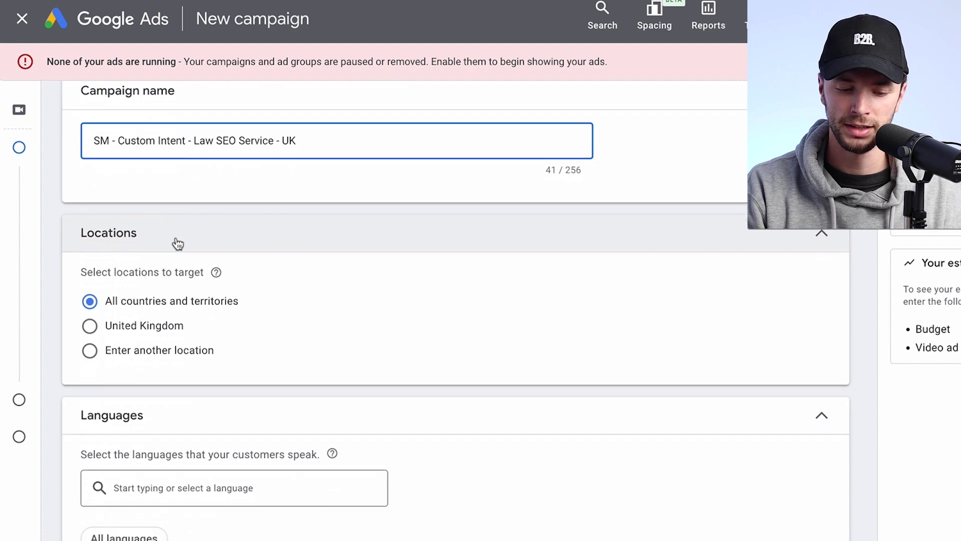
pyautogui.scroll(-2, 177, 244)
pyautogui.scroll(-1, 115, 225)
pyautogui.click(91, 206)
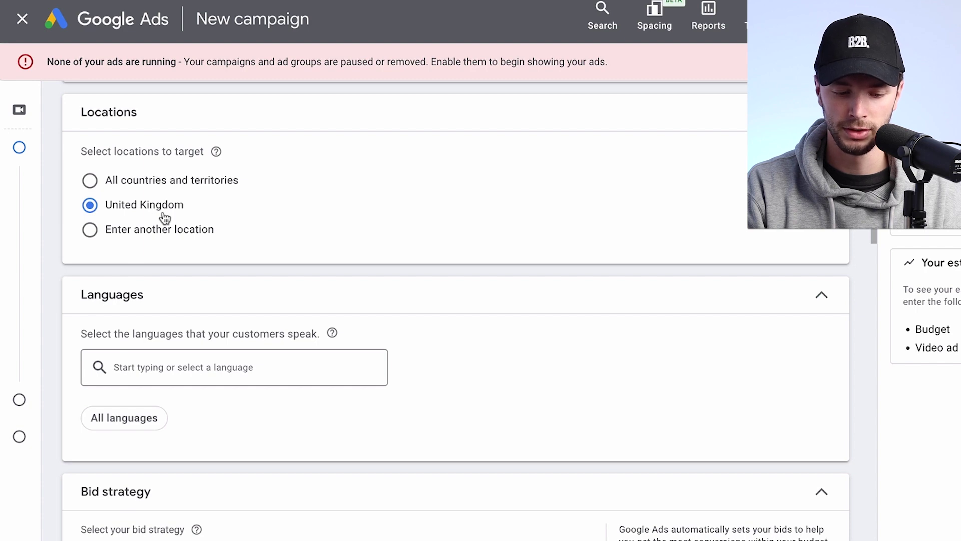
# Review the available bid strategies for the campaign and keep Maximise conversions selected
pyautogui.scroll(-3, 165, 219)
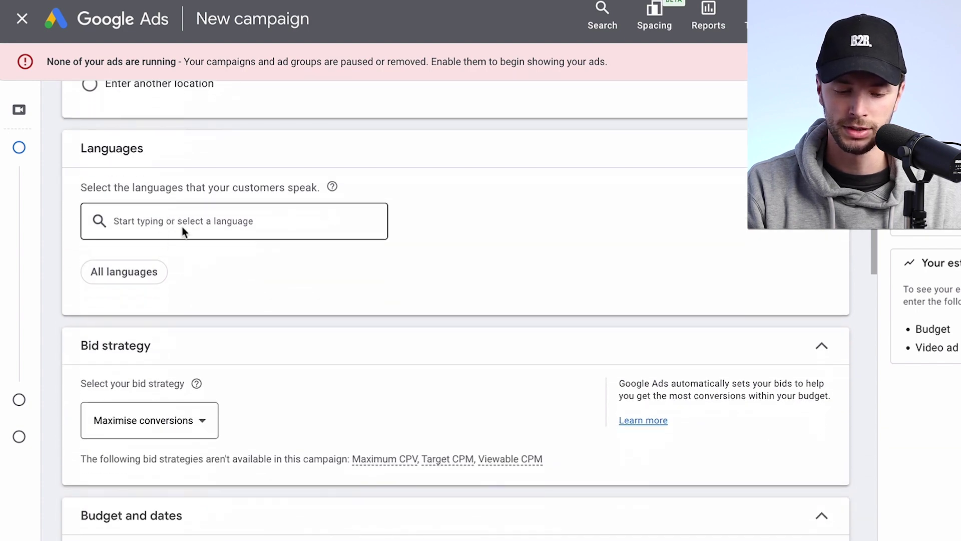
pyautogui.scroll(-2, 257, 261)
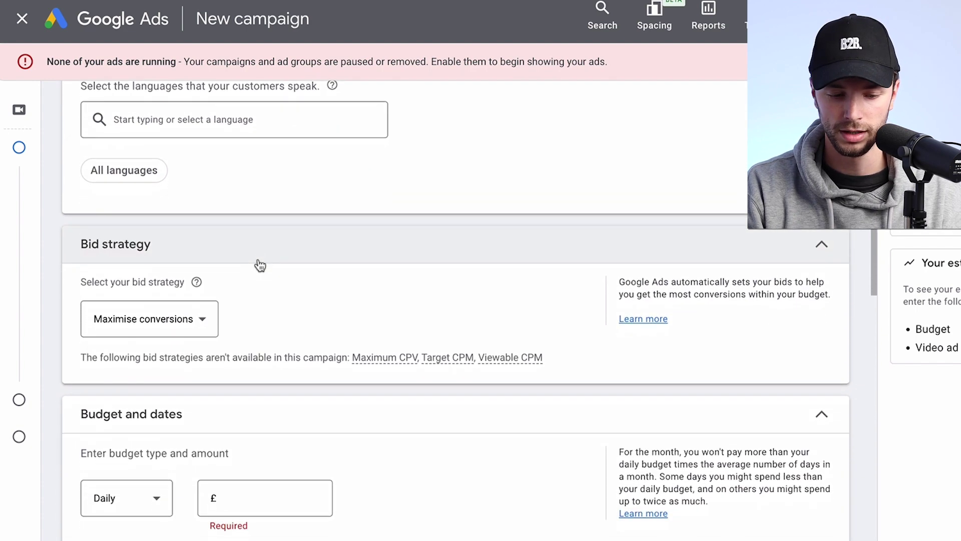
pyautogui.scroll(-2, 258, 213)
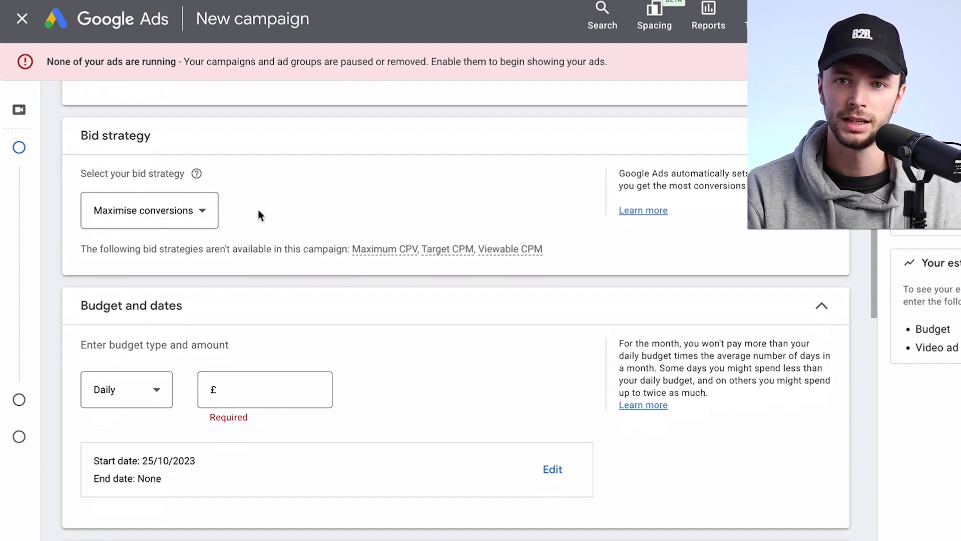
pyautogui.click(179, 213)
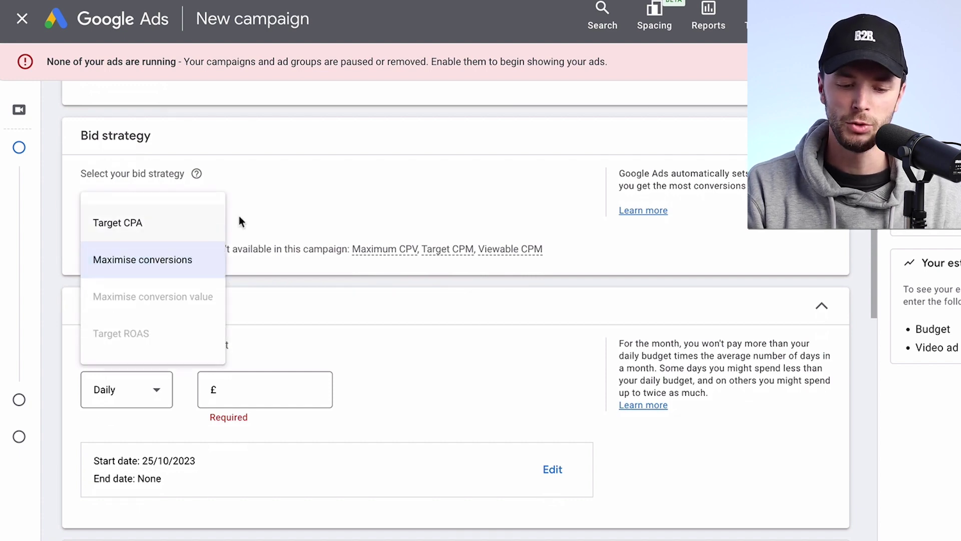
pyautogui.click(280, 213)
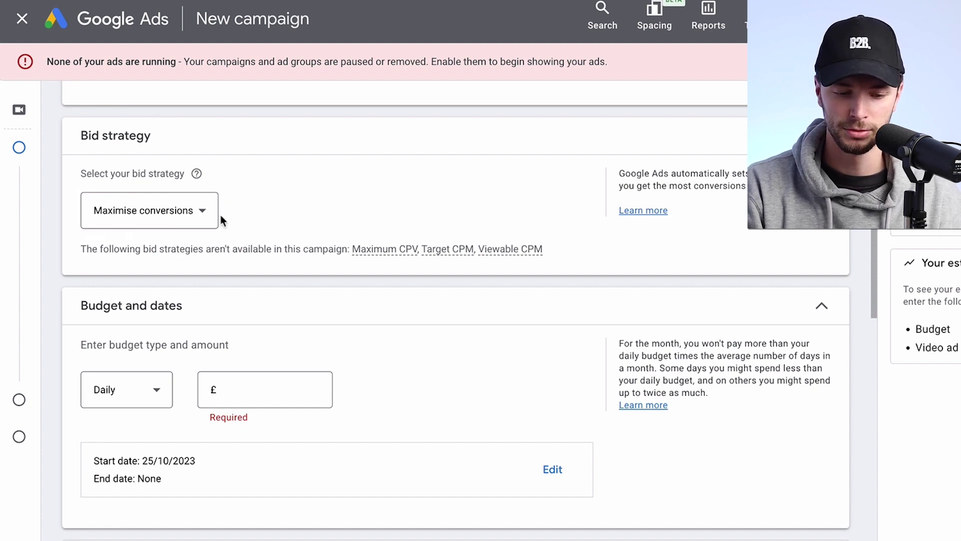
# Set the campaign budget to a daily amount of £100
pyautogui.scroll(-1, 216, 207)
pyautogui.scroll(1, 215, 205)
pyautogui.scroll(-2, 213, 185)
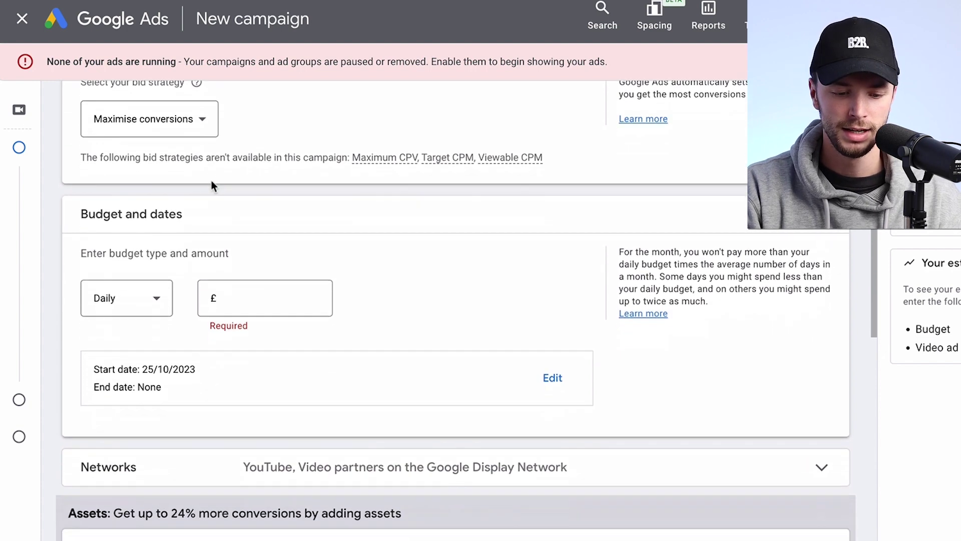
pyautogui.scroll(-1, 165, 250)
pyautogui.click(158, 252)
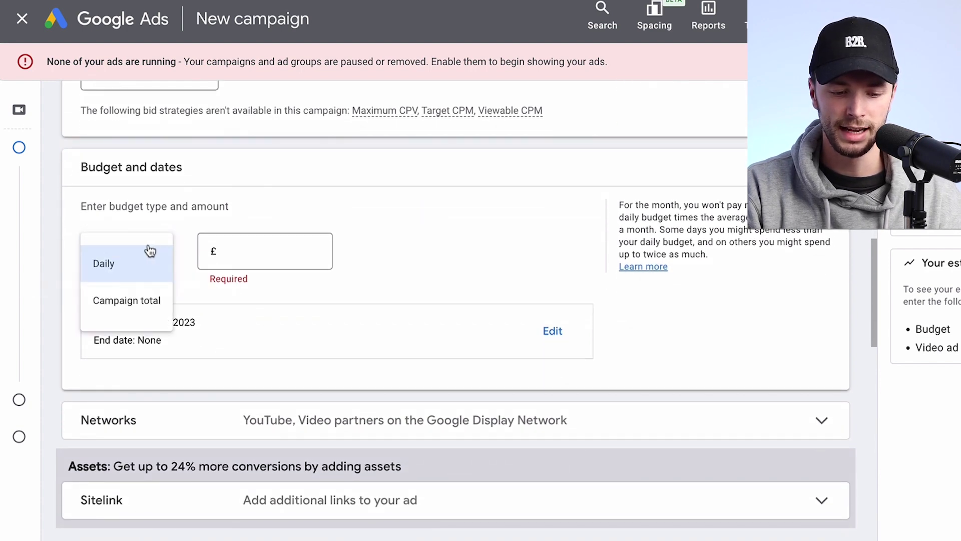
pyautogui.click(148, 254)
pyautogui.click(242, 249)
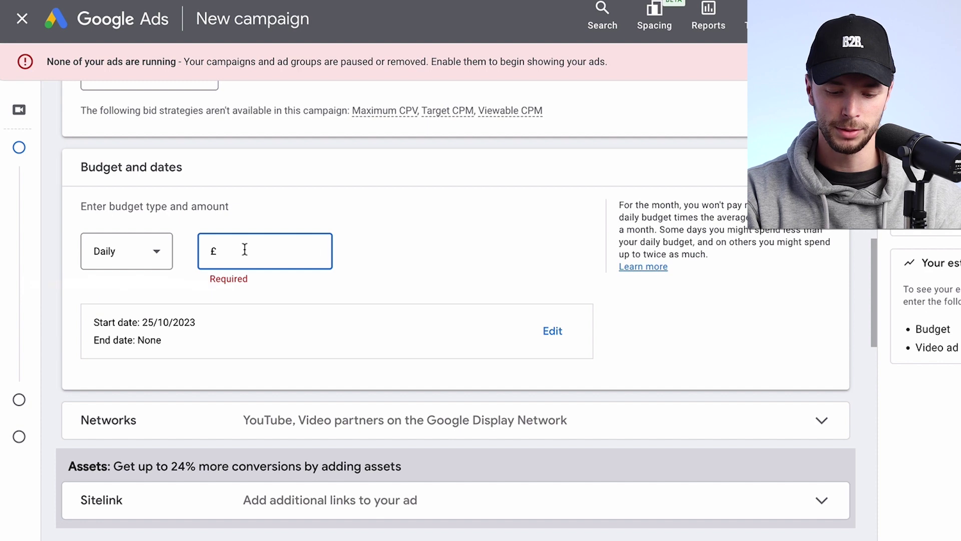
pyautogui.write('100')
pyautogui.click(397, 256)
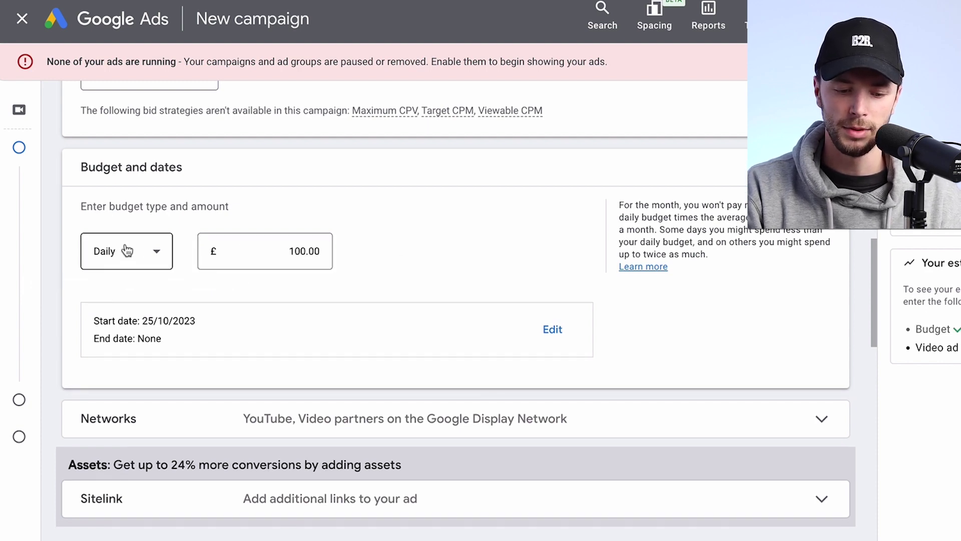
# Try the Campaign total budget type with its end-date options, and return the budget type to Daily
pyautogui.click(138, 250)
pyautogui.click(125, 305)
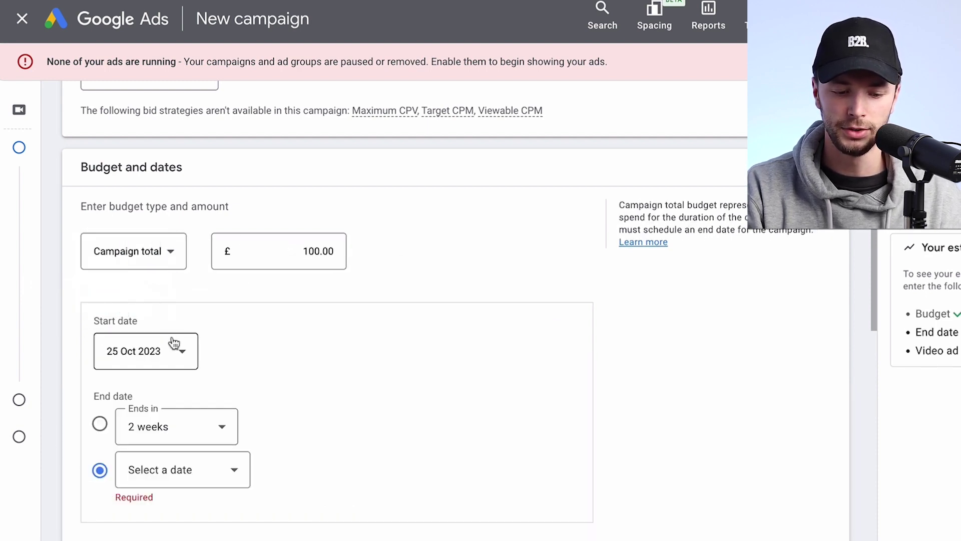
pyautogui.scroll(-1, 175, 343)
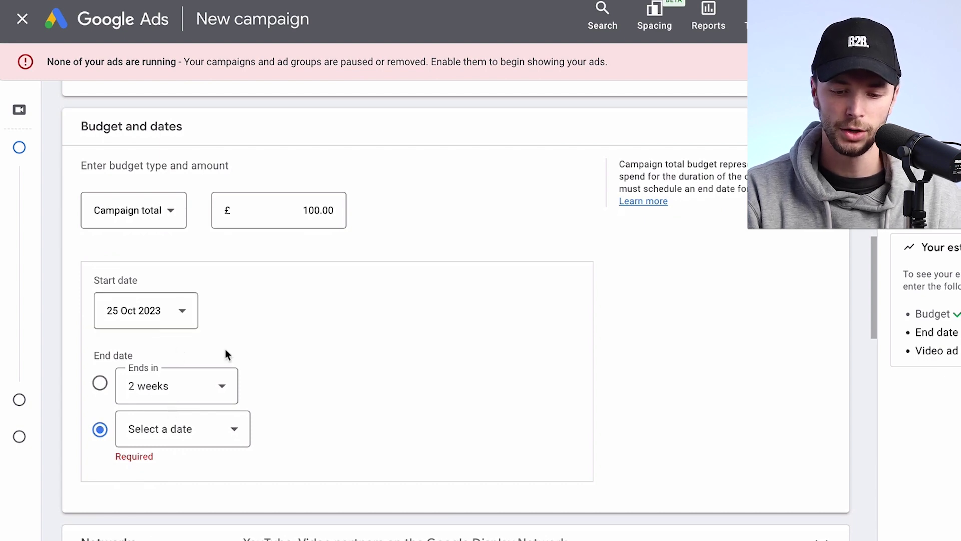
pyautogui.scroll(2, 198, 266)
pyautogui.click(305, 275)
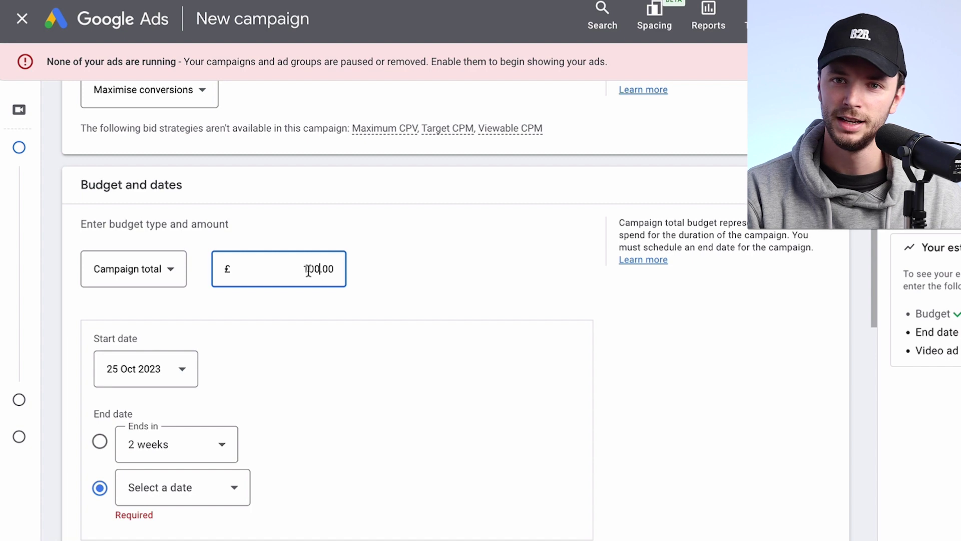
pyautogui.scroll(-1, 221, 217)
pyautogui.click(170, 230)
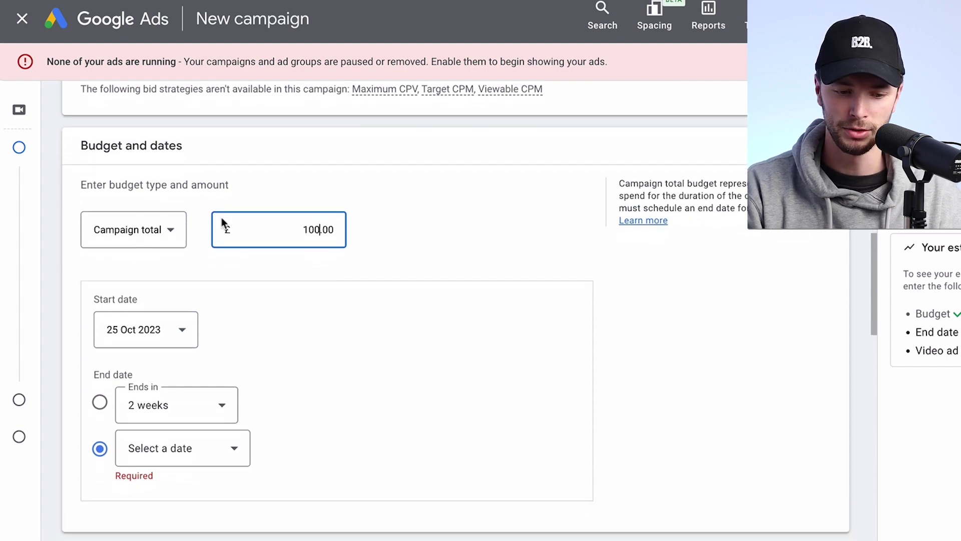
pyautogui.click(159, 239)
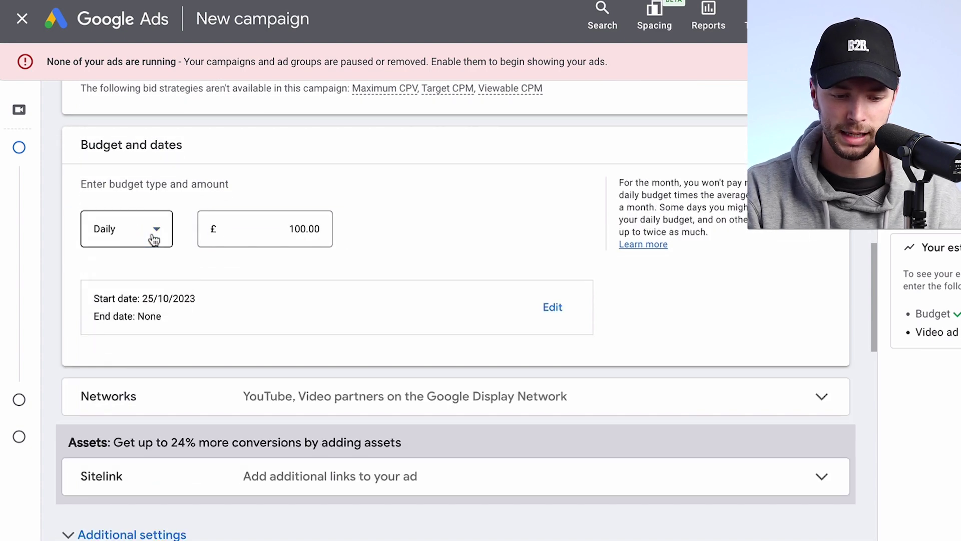
# Open the campaign dates for editing and examine the start and end date choices without changing them
pyautogui.click(550, 307)
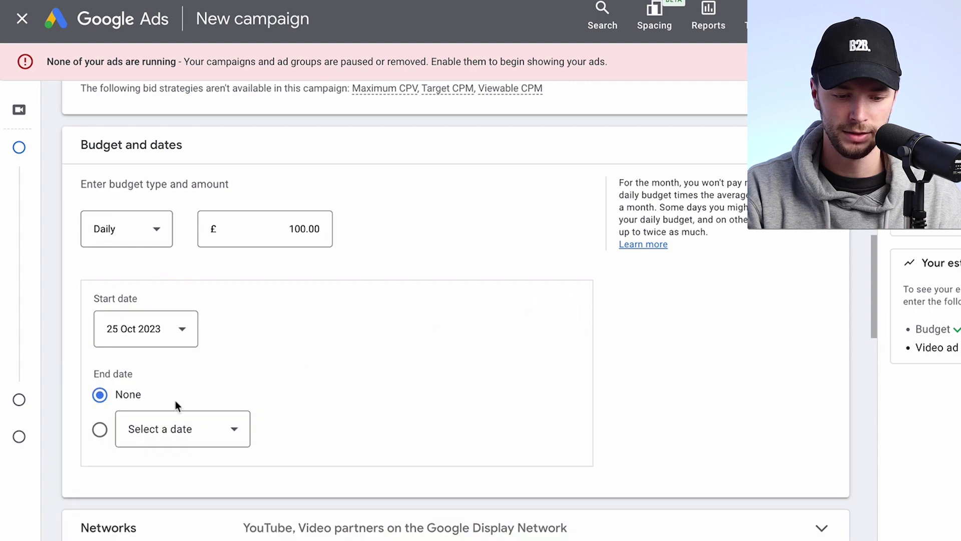
pyautogui.click(138, 328)
pyautogui.click(221, 307)
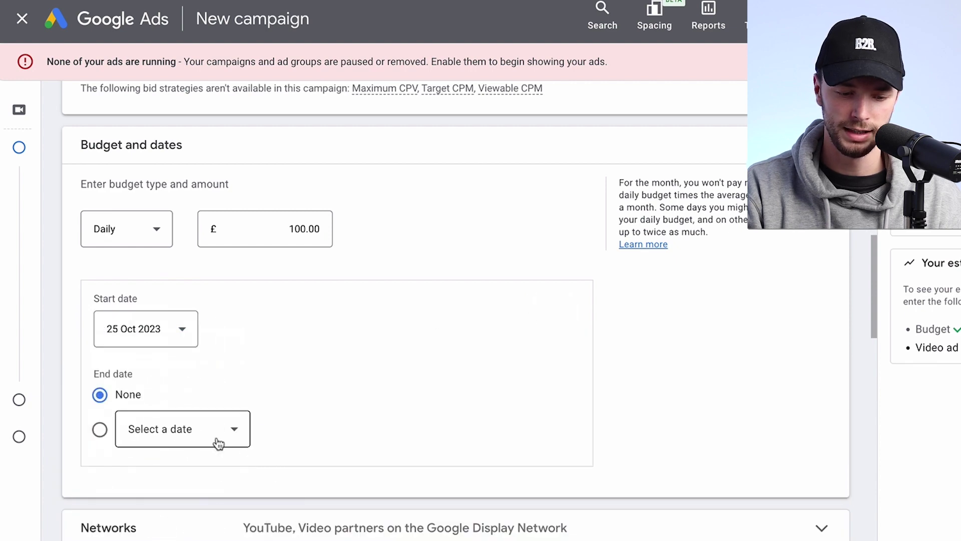
pyautogui.click(196, 437)
pyautogui.click(395, 393)
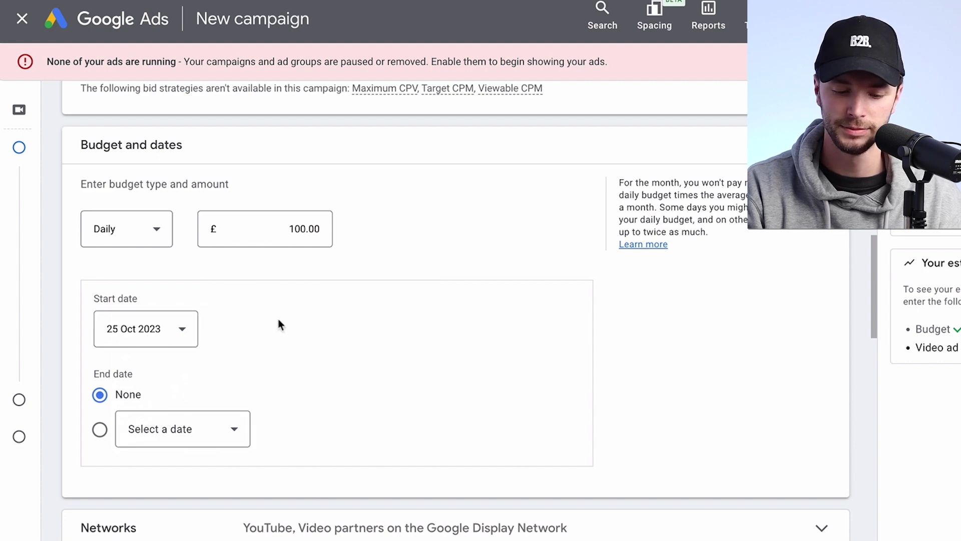
# Examine the campaign's Networks settings and the sitelink assets on offer, leaving all sitelinks unselected
pyautogui.scroll(-7, 279, 321)
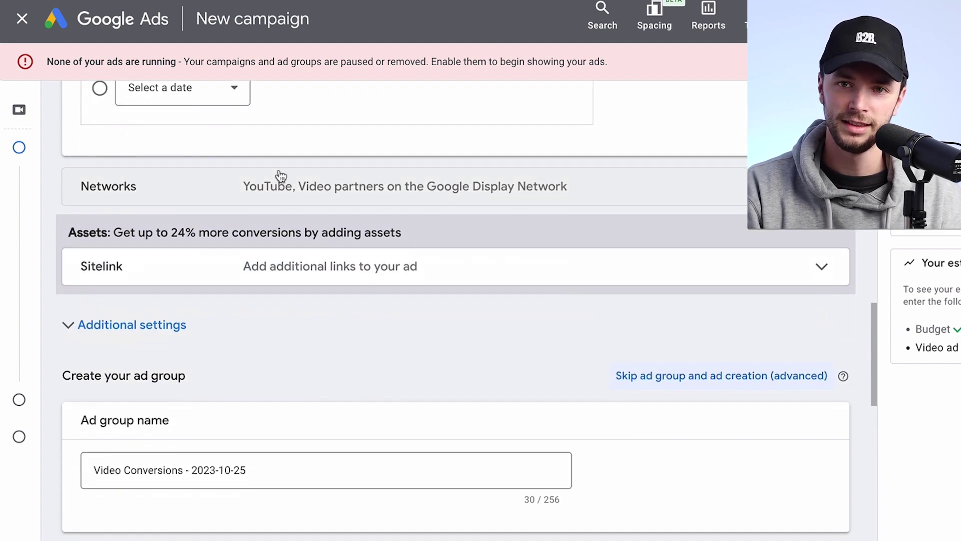
pyautogui.click(280, 175)
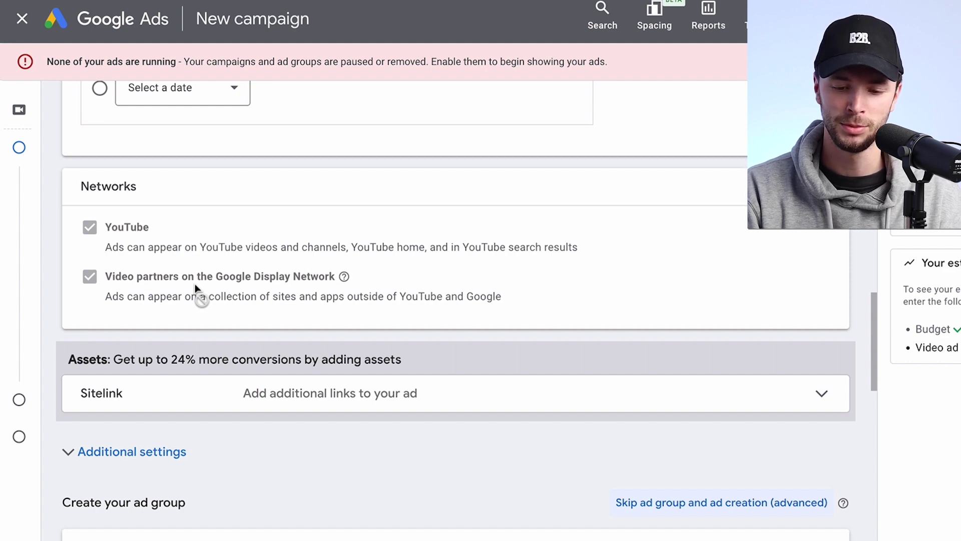
pyautogui.scroll(-5, 314, 167)
pyautogui.click(314, 166)
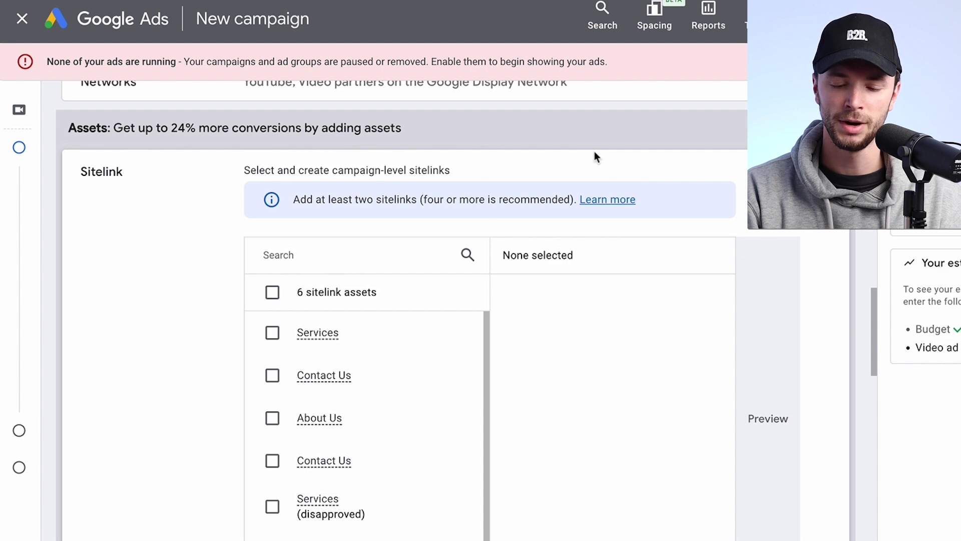
pyautogui.scroll(-2, 779, 239)
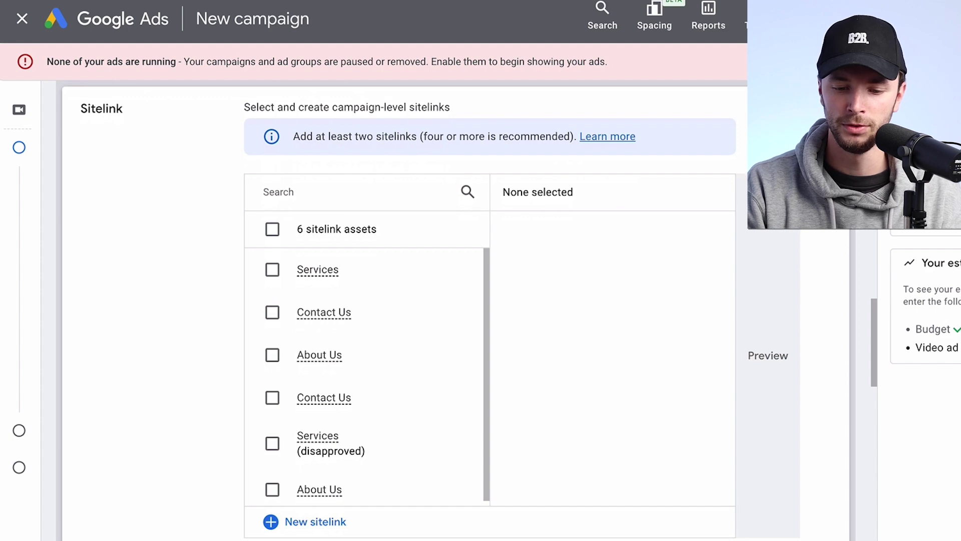
pyautogui.click(698, 122)
# Rename the ad group "Custom Audience"
pyautogui.scroll(1, 661, 251)
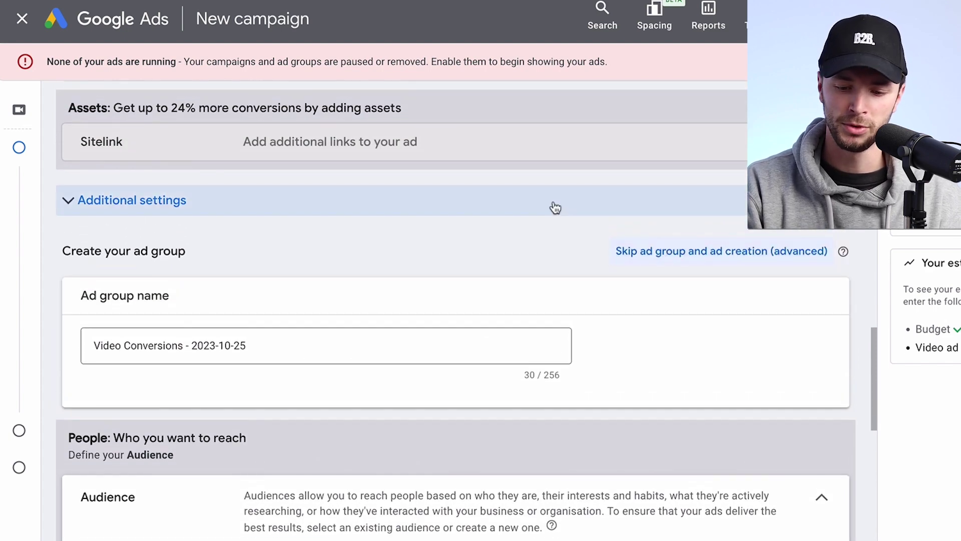
pyautogui.scroll(-1, 410, 241)
pyautogui.moveTo(300, 286); pyautogui.dragTo(82, 294)
pyautogui.write('Cu')
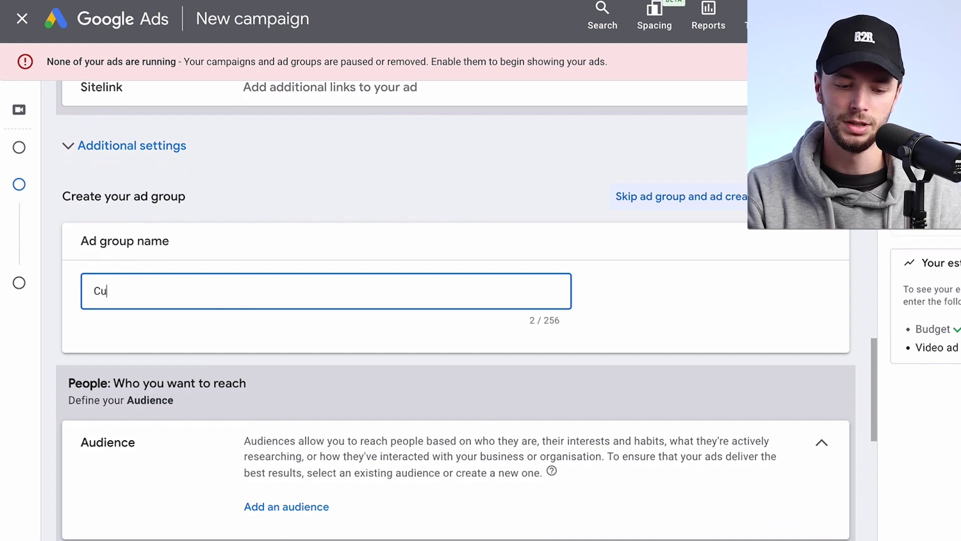
pyautogui.write('stom Audience')
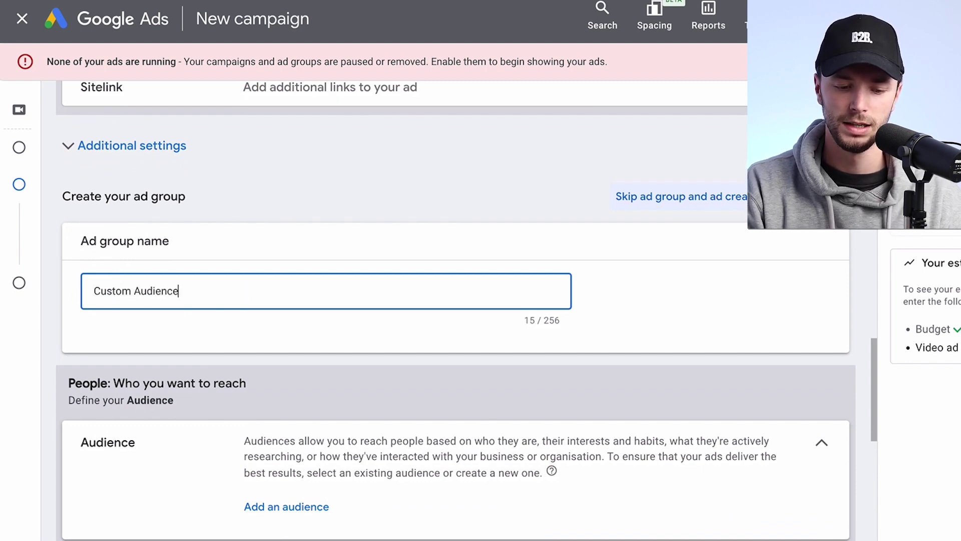
# Start a new audience for the ad group and name it "Test 2"
pyautogui.scroll(-3, 129, 281)
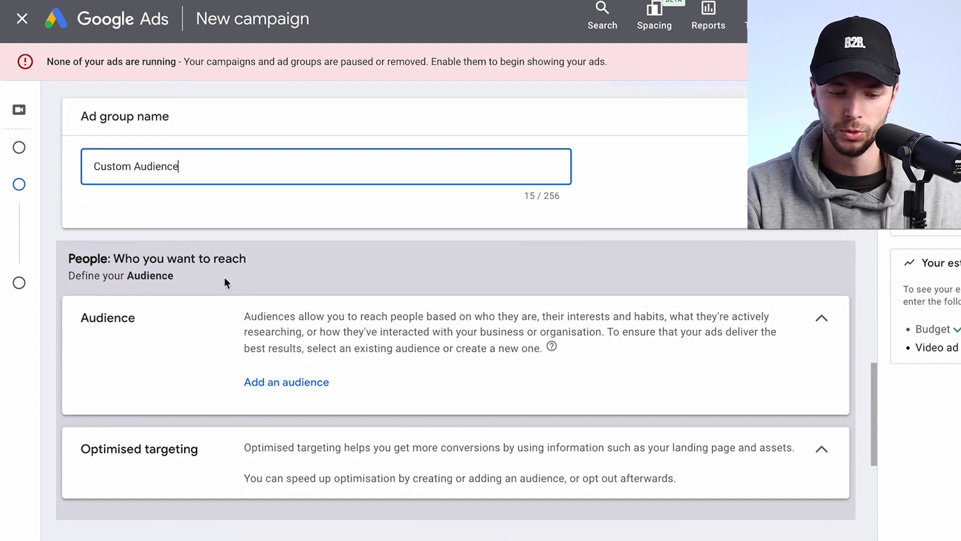
pyautogui.click(280, 383)
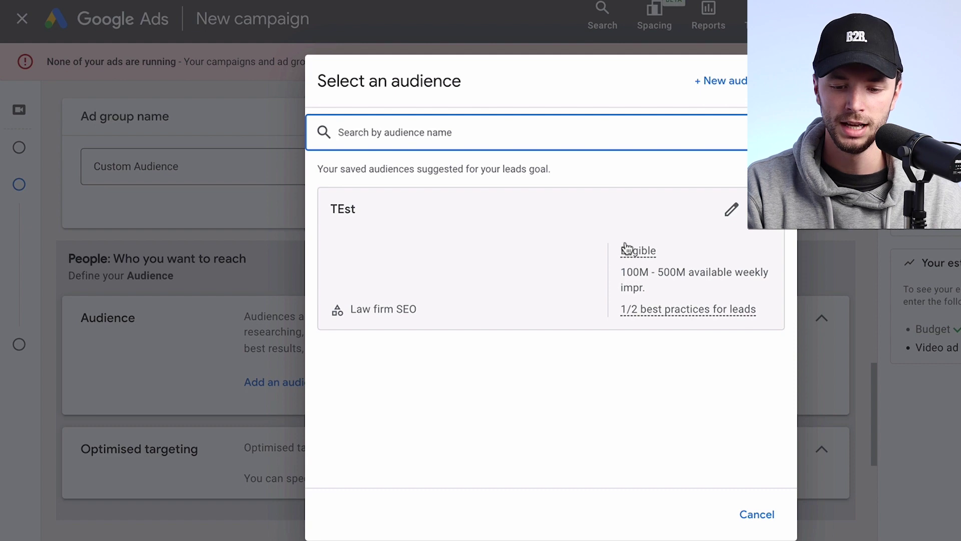
pyautogui.click(713, 82)
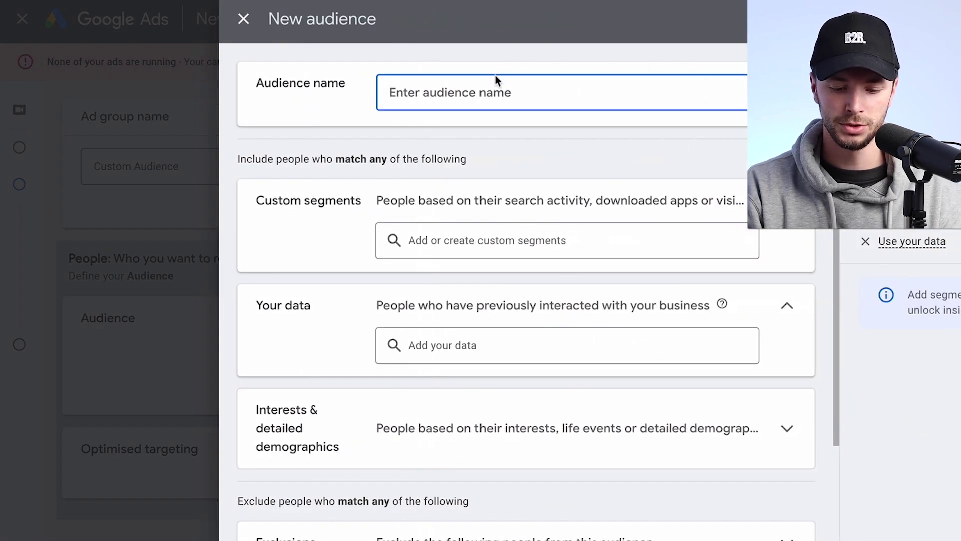
pyautogui.write('Test 2')
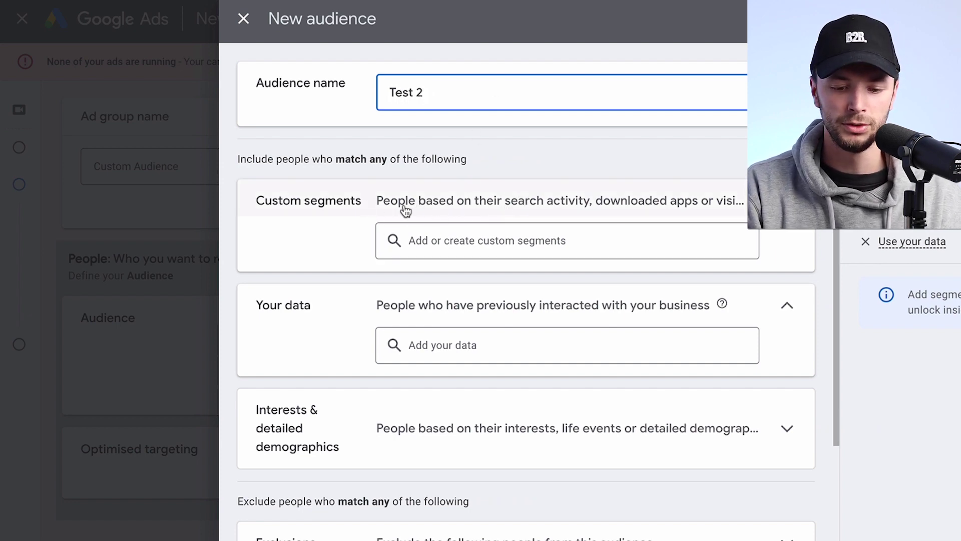
# Start a new custom segment in the audience and name it "Law segment"
pyautogui.click(456, 241)
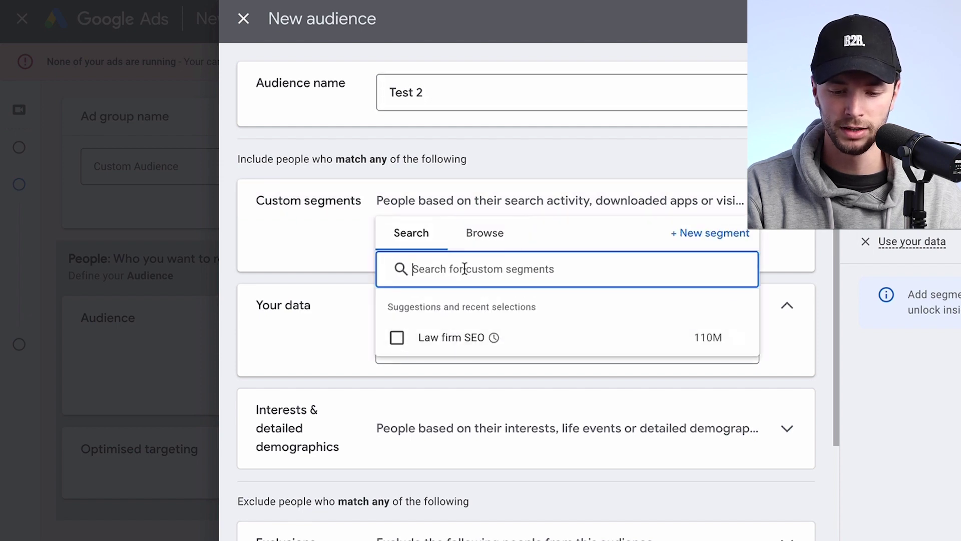
pyautogui.click(672, 232)
pyautogui.click(447, 137)
pyautogui.write('Law segment')
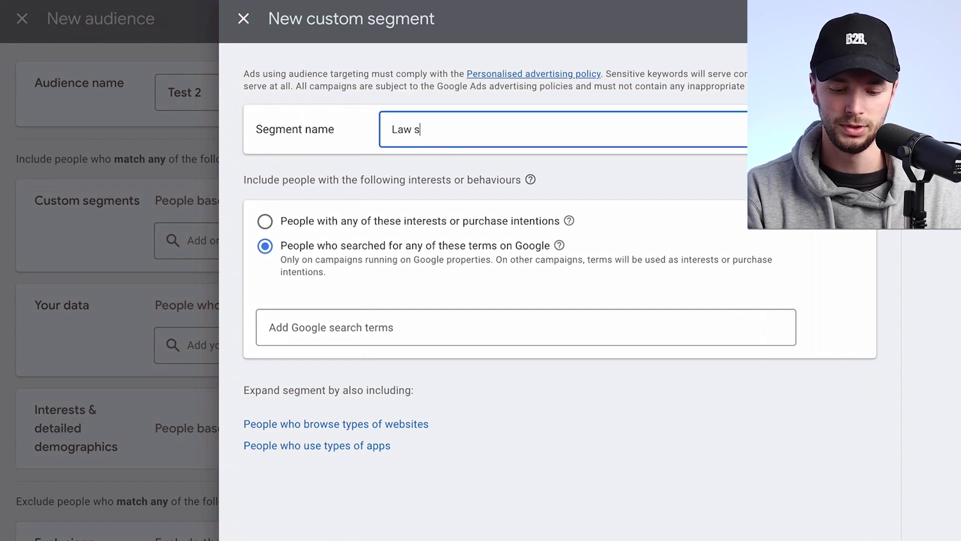
# Add "seo for law firm" as a Google search term for the custom segment
pyautogui.click(331, 330)
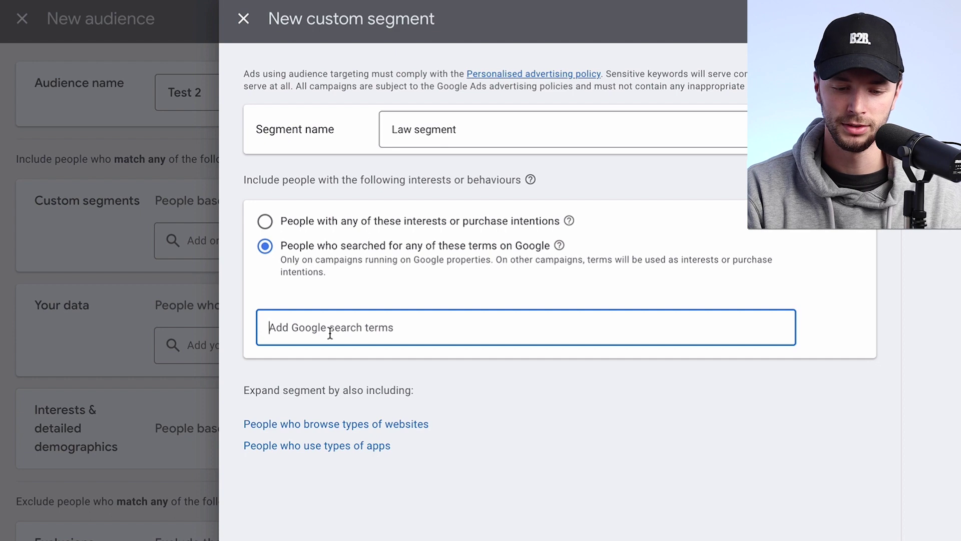
pyautogui.write('law')
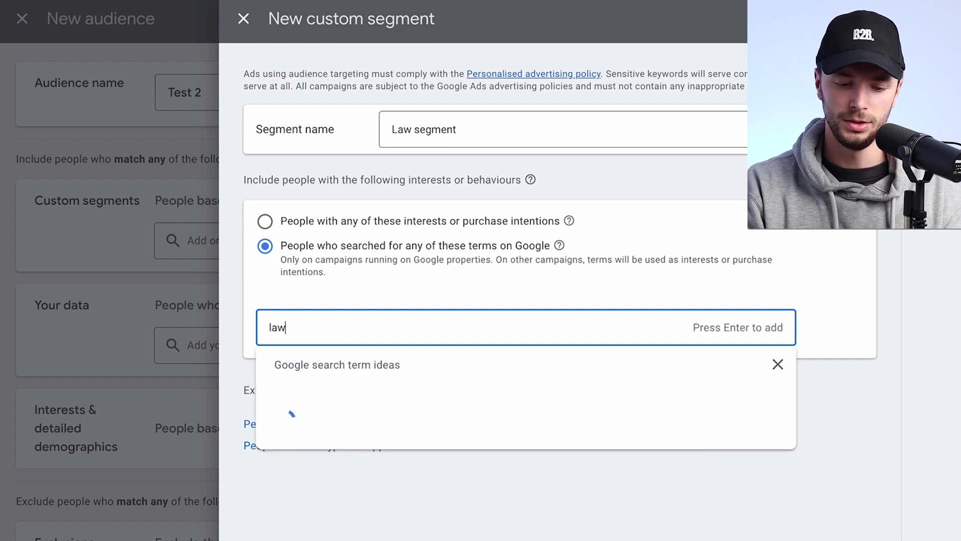
pyautogui.press('BackSpace')
pyautogui.press('BackSpace')
pyautogui.press('BackSpace')
pyautogui.write('seo for law firm')
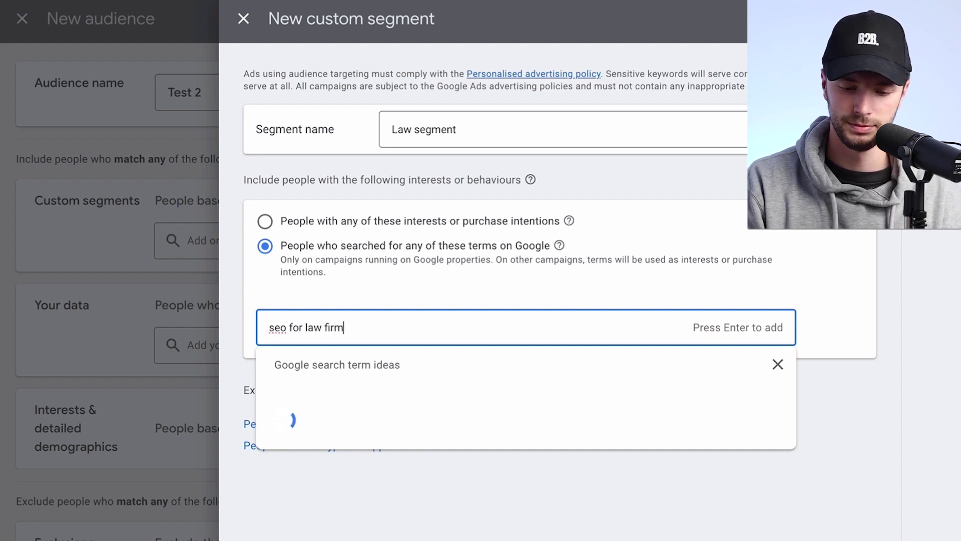
pyautogui.press('Return')
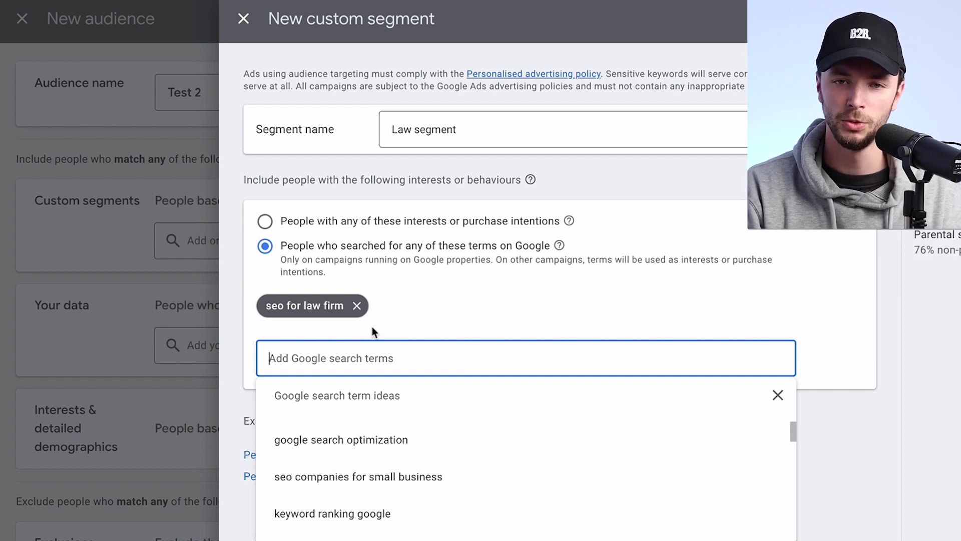
pyautogui.click(372, 327)
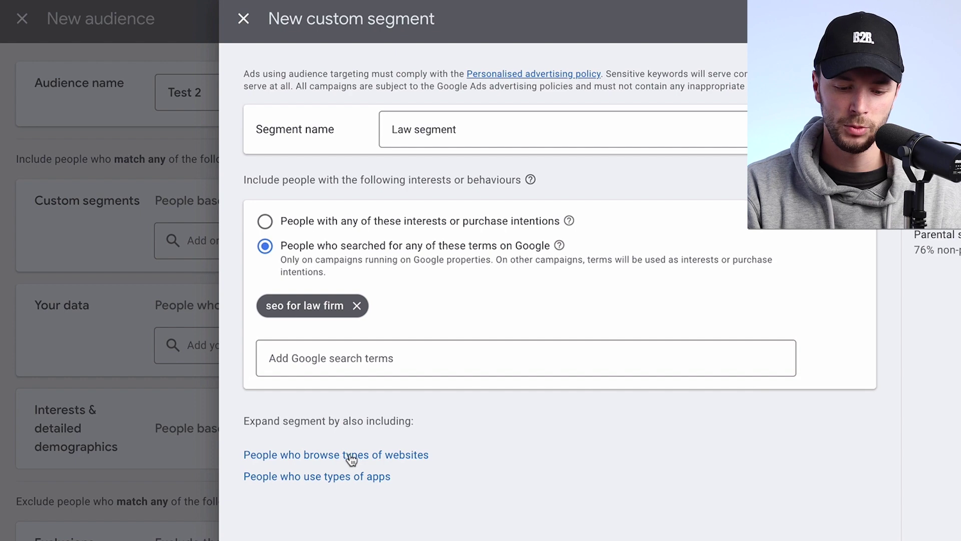
# Expand the segment with the section for people who browse similar websites, leave its URLs empty, and save the segment into the audience
pyautogui.click(402, 455)
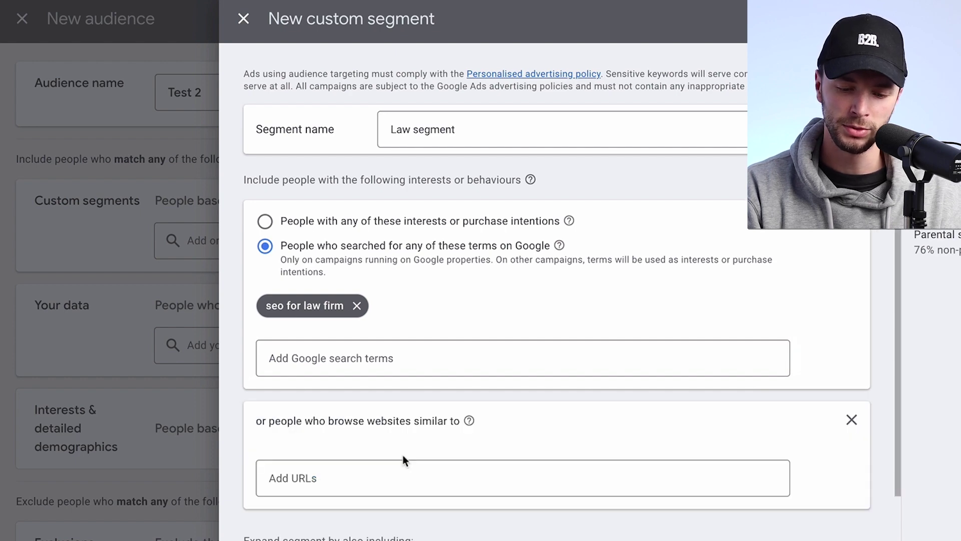
pyautogui.scroll(-1, 346, 350)
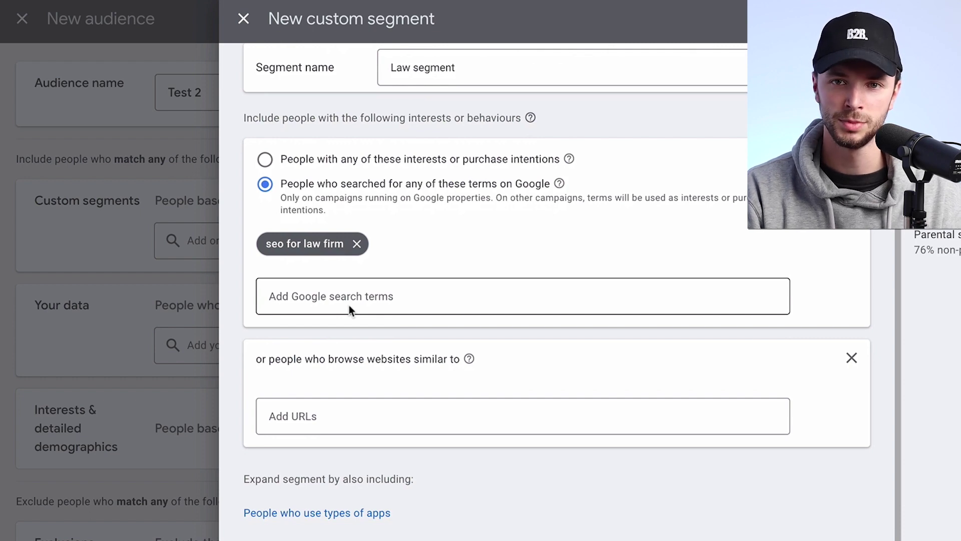
pyautogui.click(307, 420)
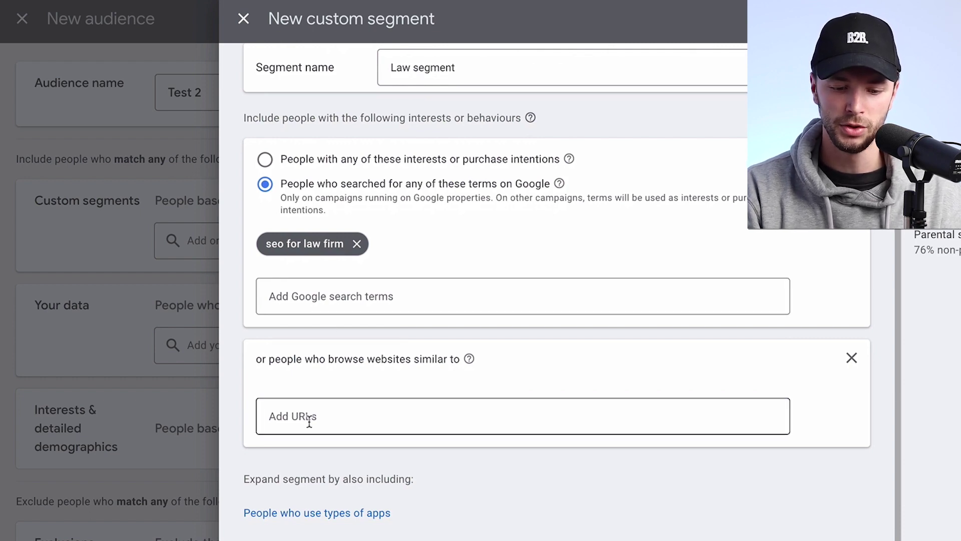
pyautogui.click(306, 411)
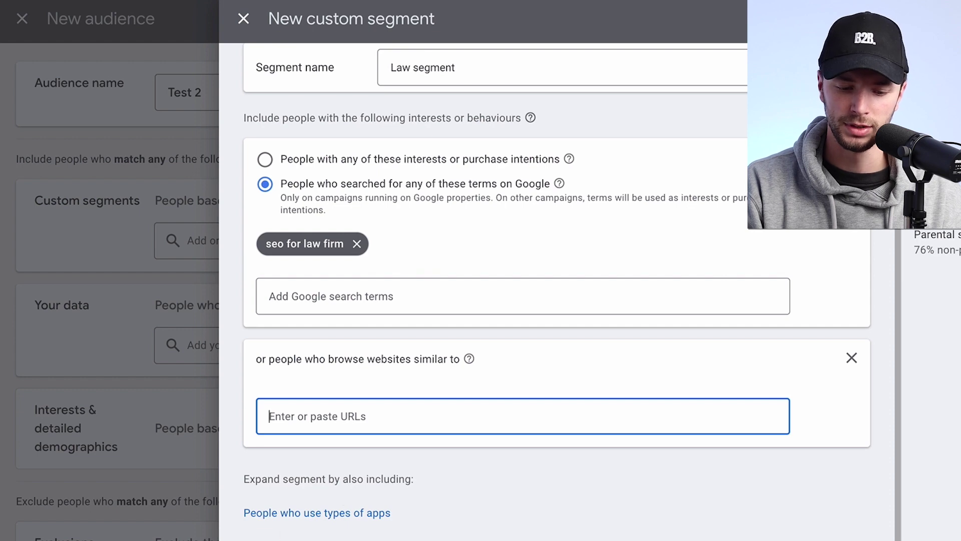
pyautogui.click(271, 538)
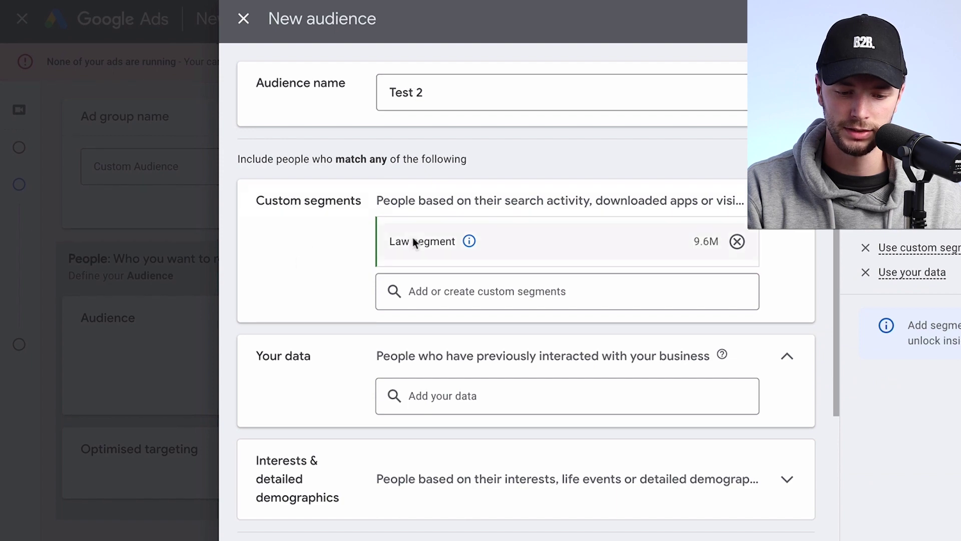
# Browse the website visitor segments available as your own data for the audience, without adding any
pyautogui.scroll(-1, 360, 375)
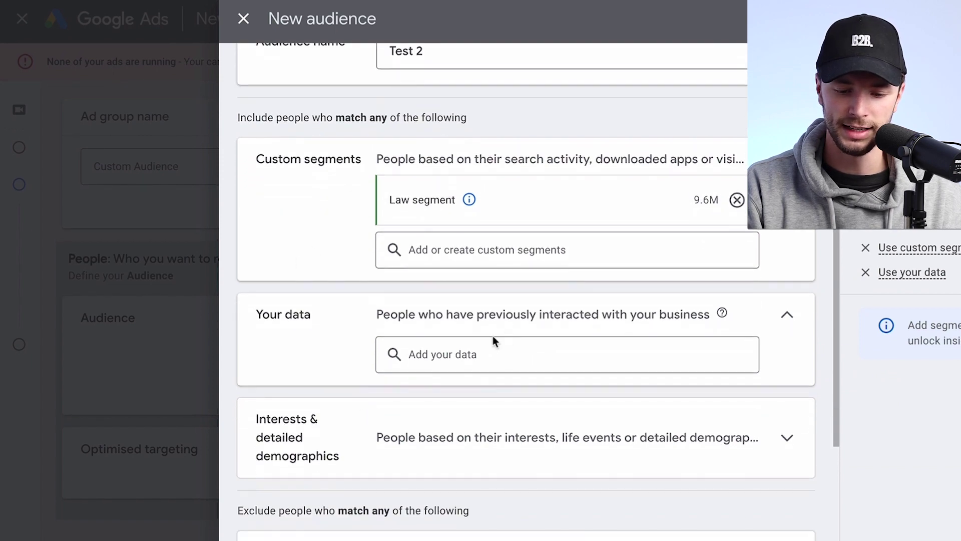
pyautogui.click(441, 354)
pyautogui.click(485, 357)
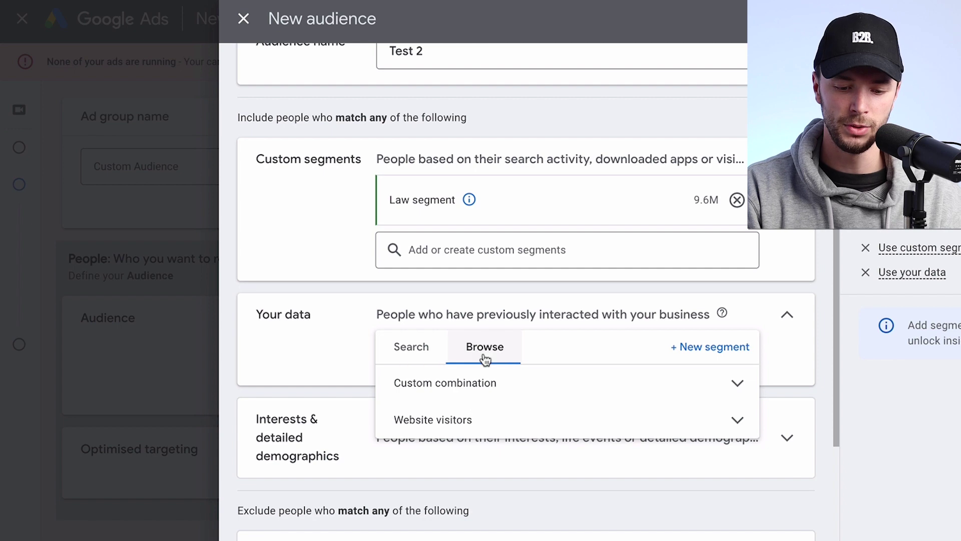
pyautogui.click(656, 427)
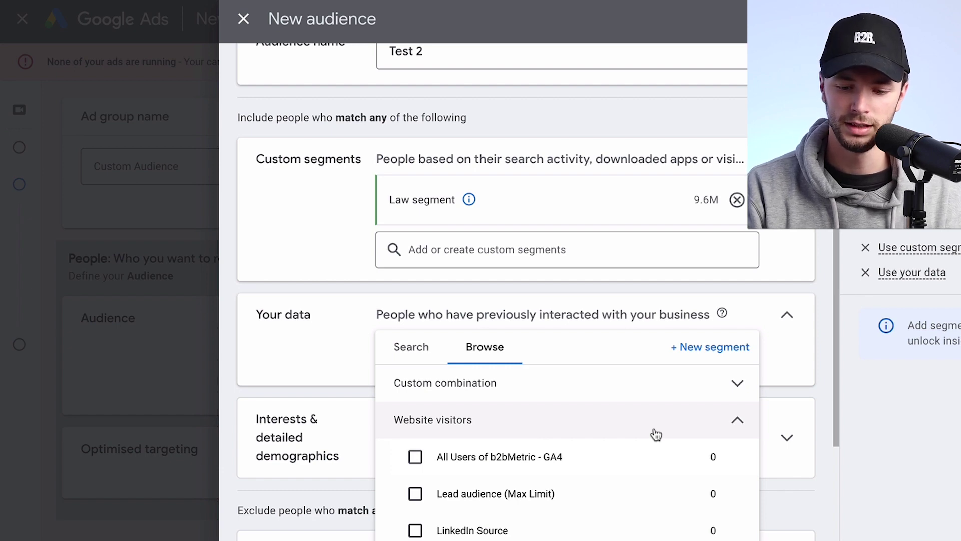
pyautogui.click(627, 414)
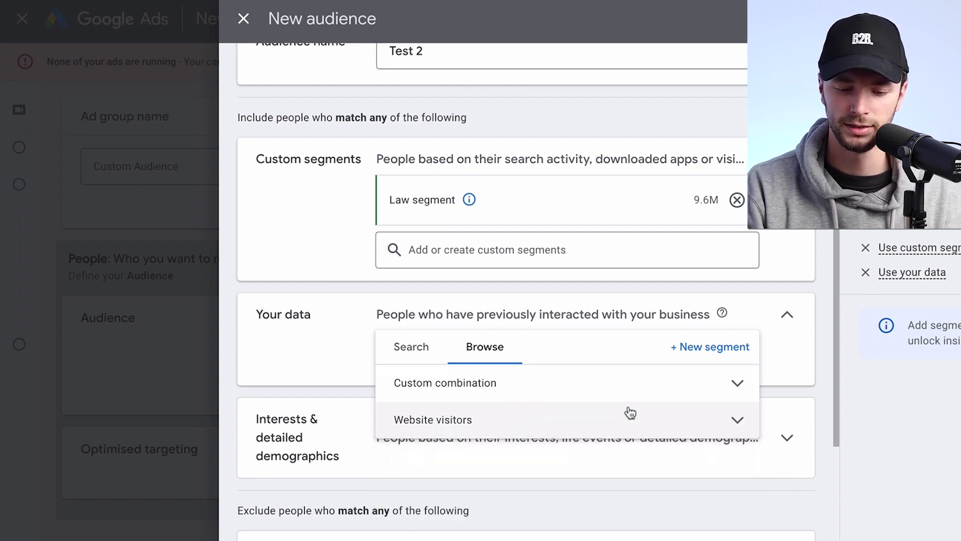
pyautogui.click(362, 352)
pyautogui.scroll(-2, 367, 320)
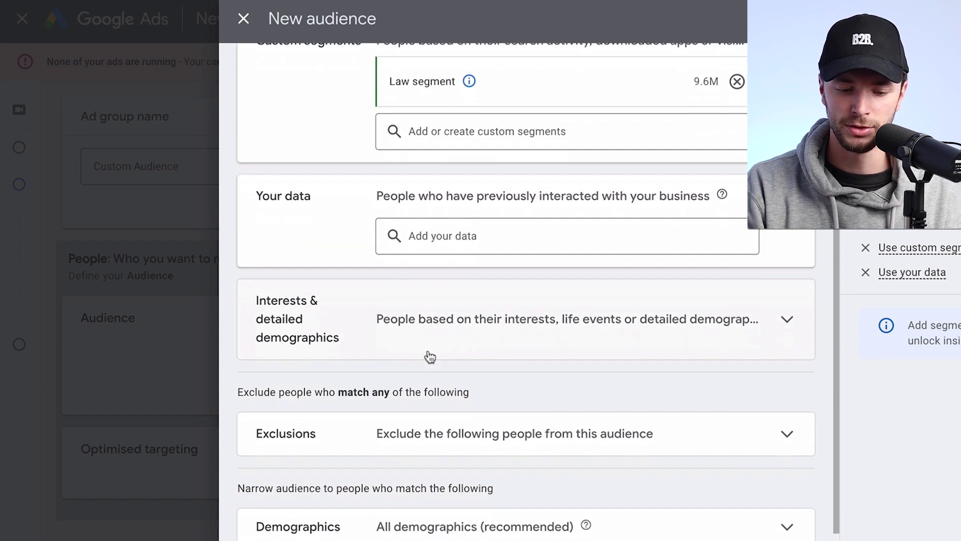
# Expand the interests and detailed demographics section, leave it empty, and save the "Test 2" audience into the ad group
pyautogui.click(793, 333)
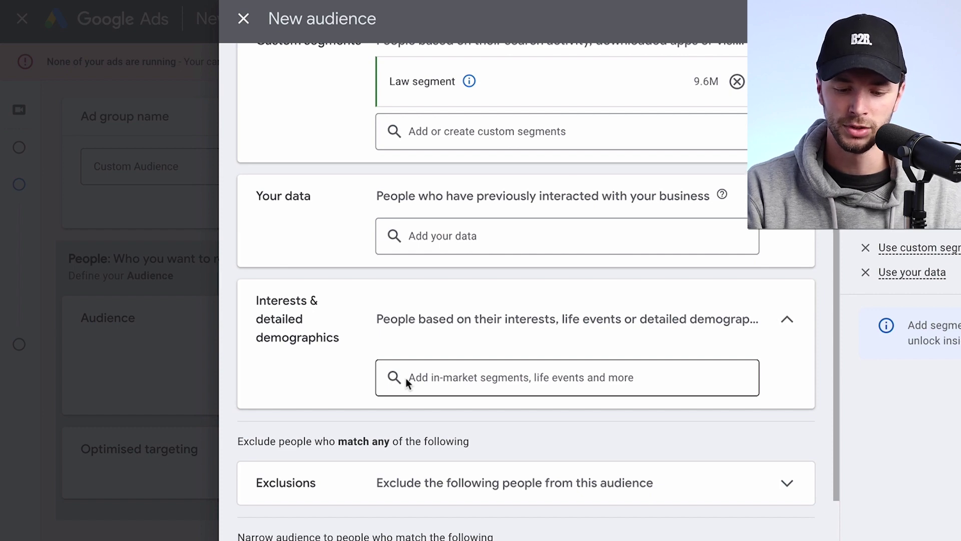
pyautogui.scroll(-1, 345, 366)
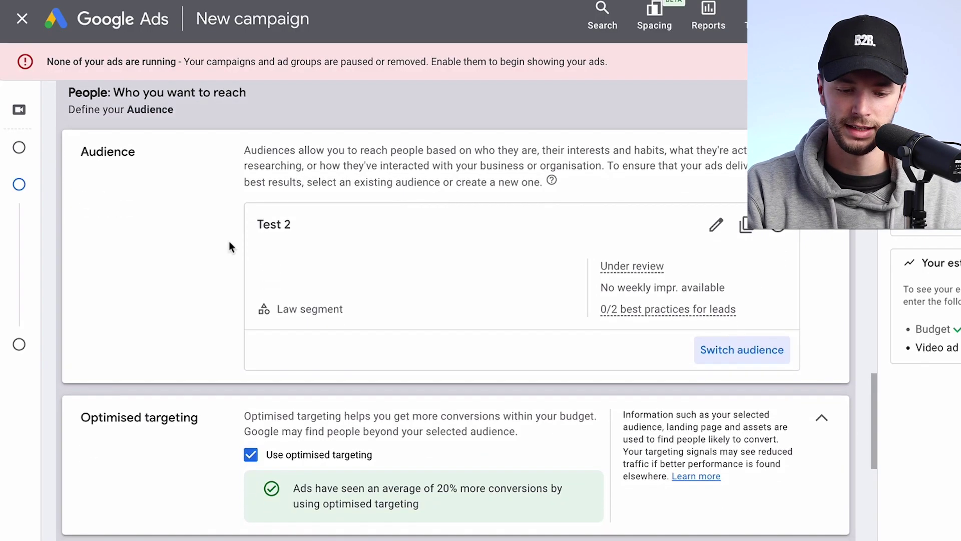
pyautogui.scroll(-1, 353, 200)
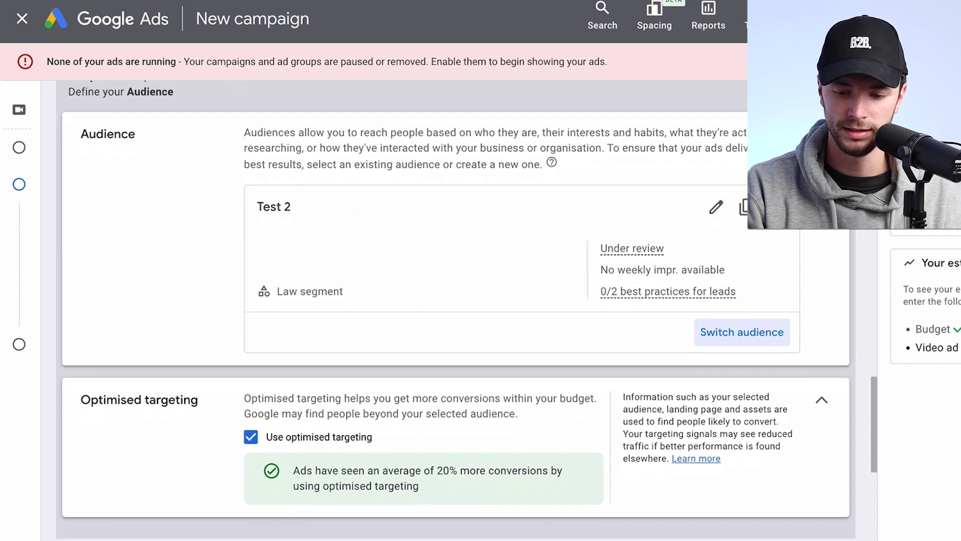
pyautogui.scroll(1, 280, 460)
pyautogui.scroll(-1, 287, 449)
pyautogui.scroll(-1, 366, 428)
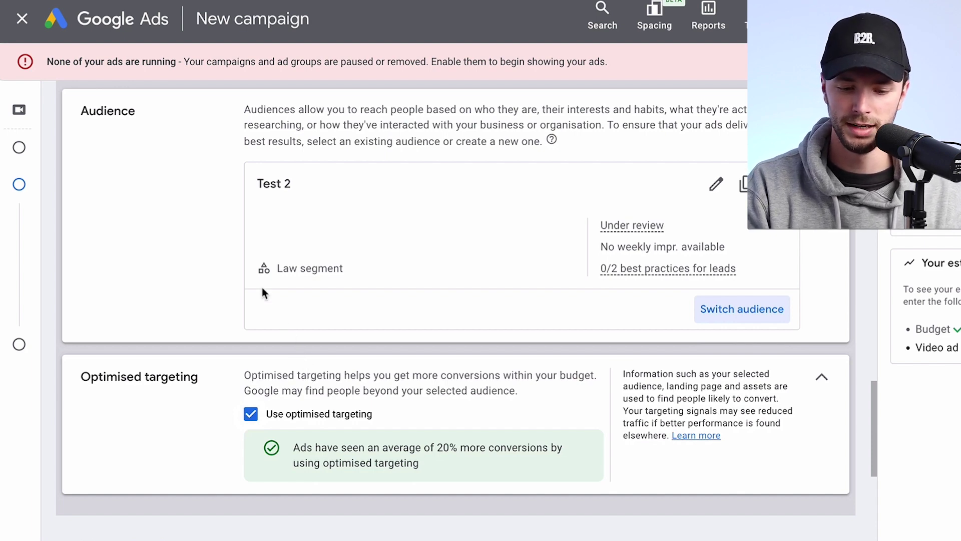
# Expand the ad group's advanced settings and examine the content targeting notice for keywords, topics and placements
pyautogui.scroll(-5, 263, 287)
pyautogui.click(151, 311)
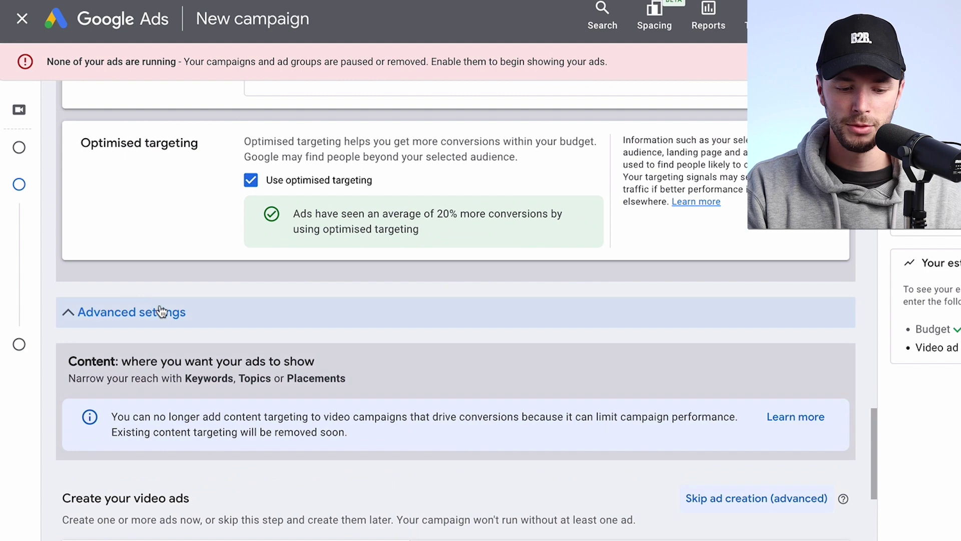
pyautogui.scroll(-1, 161, 311)
pyautogui.scroll(-1, 186, 350)
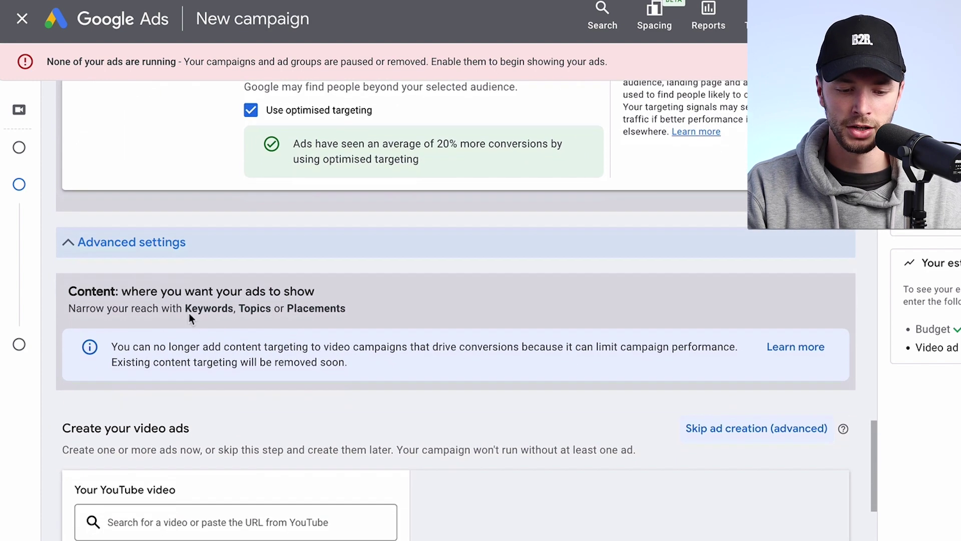
pyautogui.scroll(-1, 397, 308)
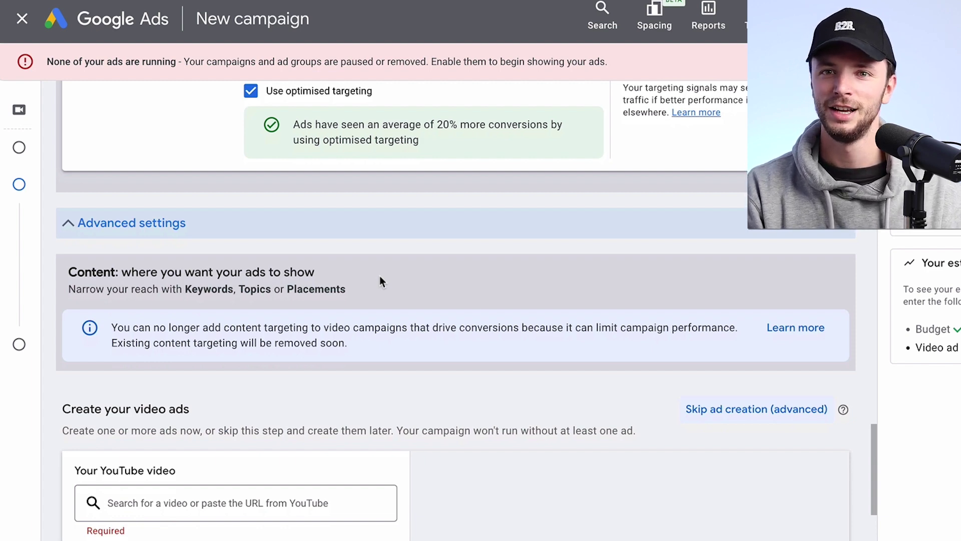
# Examine the video ad creation section, from the YouTube video search field to the end of the campaign form
pyautogui.scroll(-5, 360, 218)
pyautogui.scroll(-1, 321, 210)
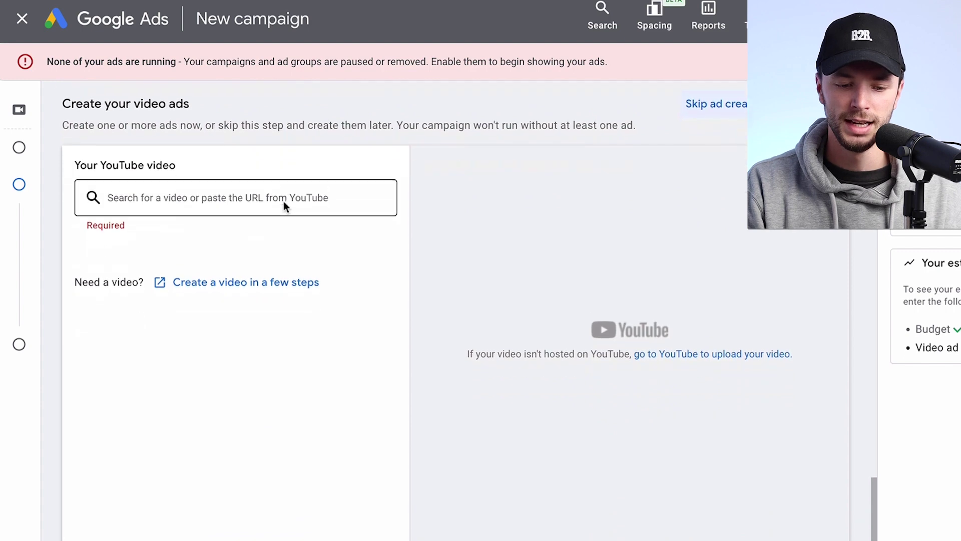
pyautogui.click(256, 187)
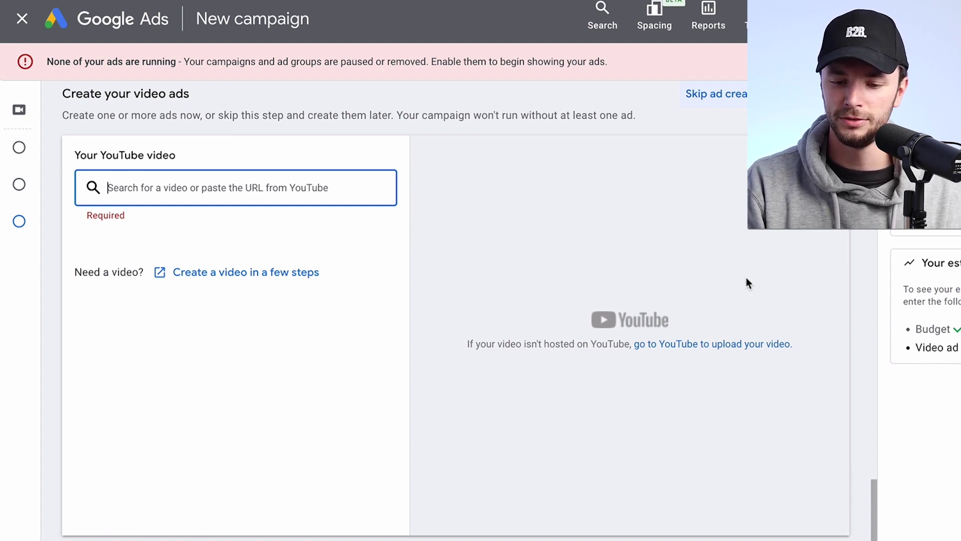
pyautogui.scroll(-2, 269, 293)
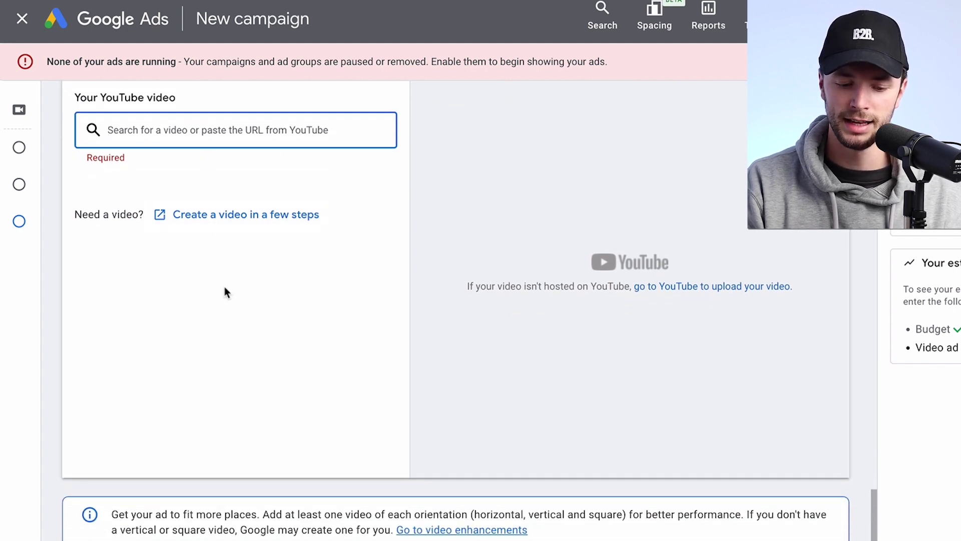
pyautogui.scroll(-3, 224, 288)
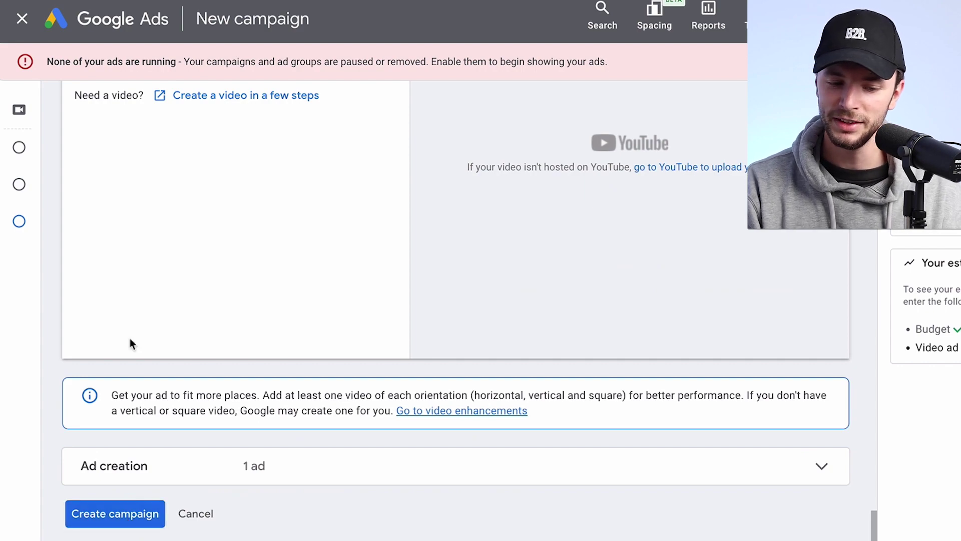
# Leave the leads campaign setup without saving it and return to the campaigns overview
pyautogui.scroll(10, 130, 341)
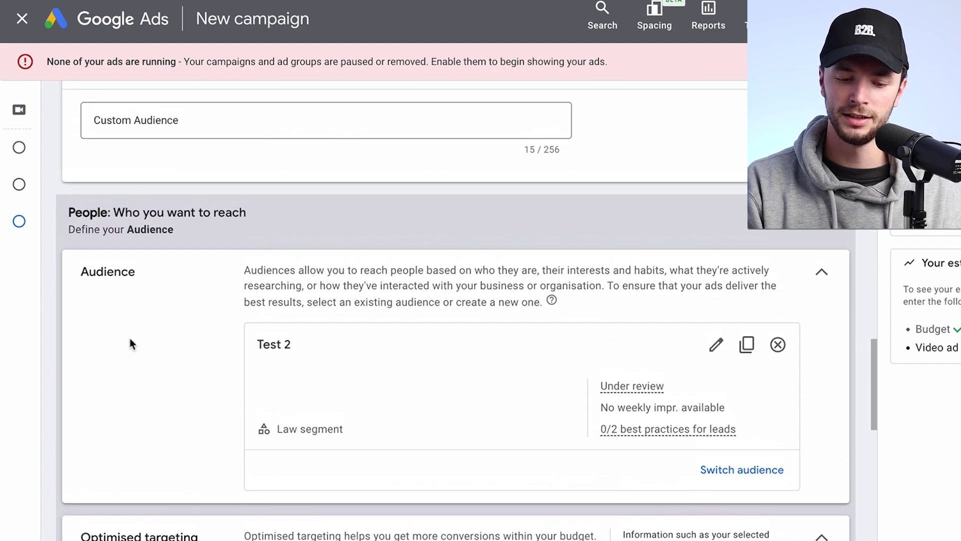
pyautogui.scroll(-2, 130, 339)
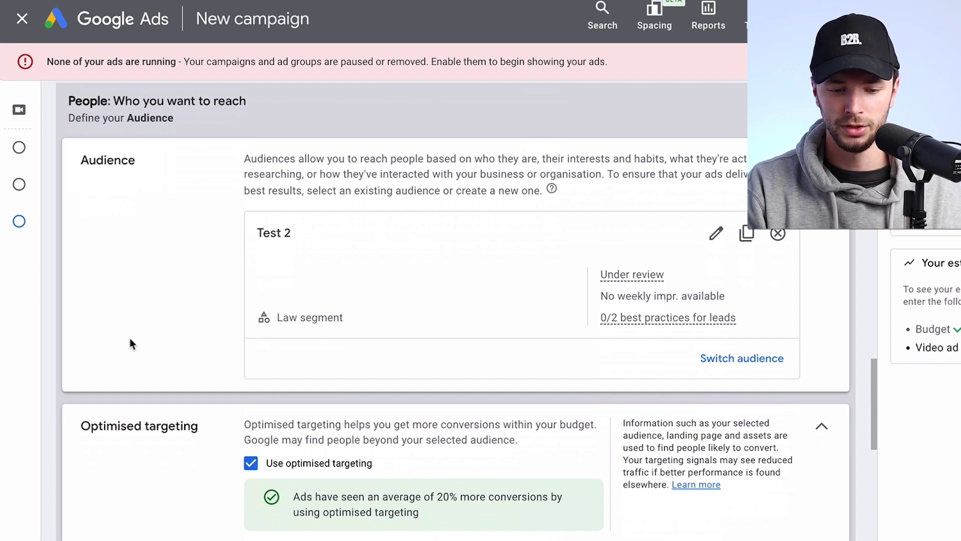
pyautogui.scroll(15, 140, 199)
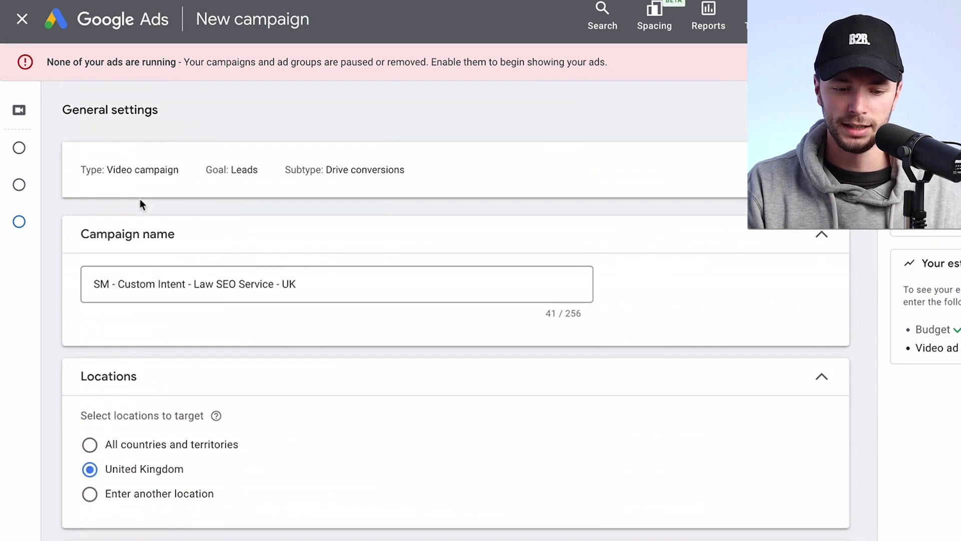
pyautogui.click(19, 15)
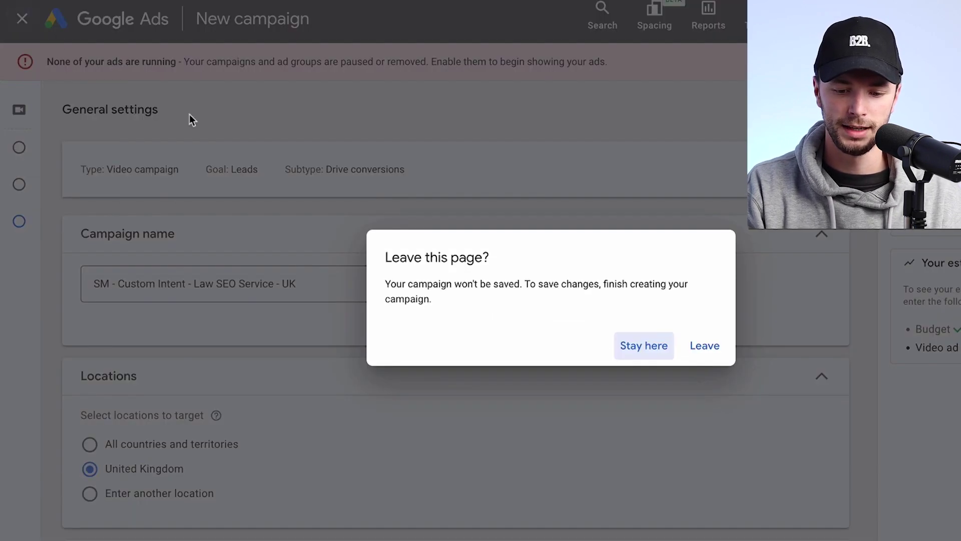
pyautogui.click(702, 345)
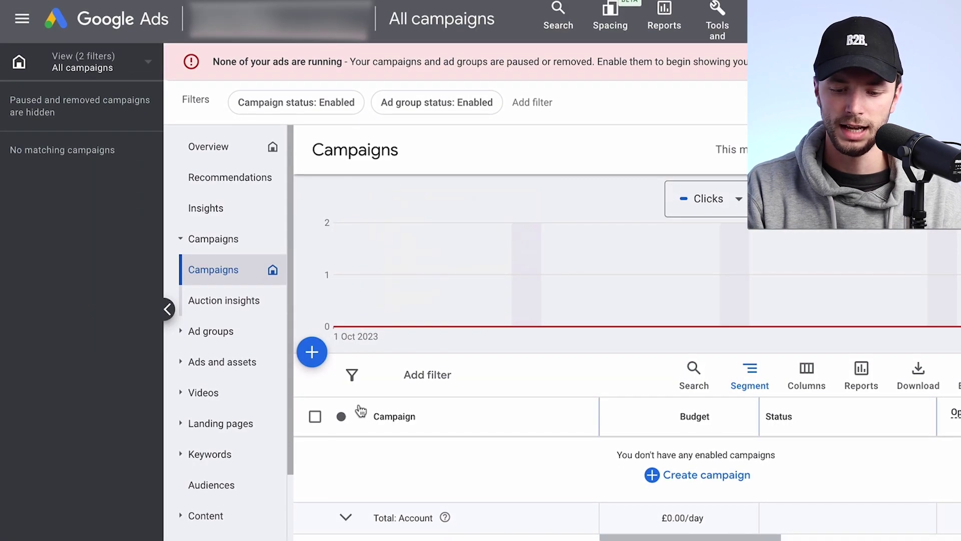
# Start a new campaign with the Awareness and consideration objective, the Video campaign type and the Audio subtype
pyautogui.click(312, 353)
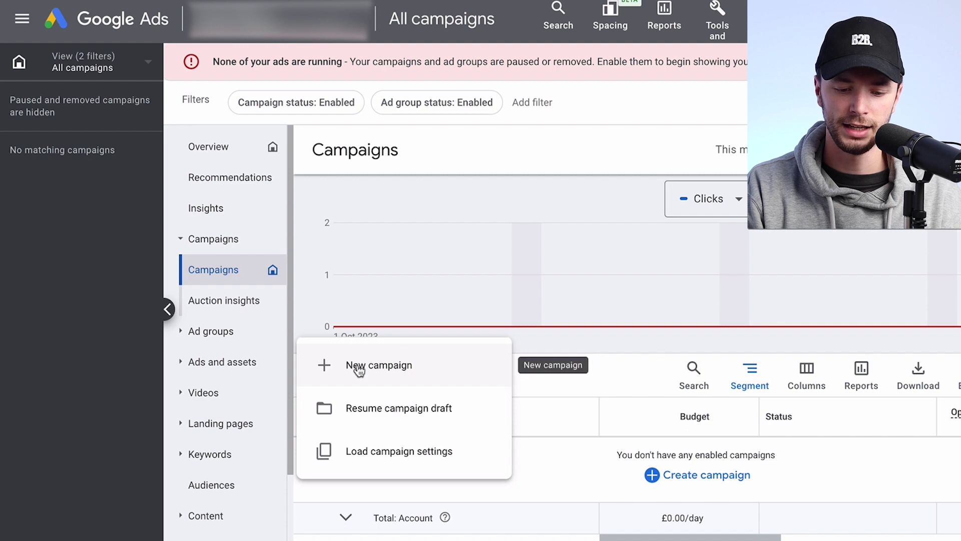
pyautogui.click(358, 367)
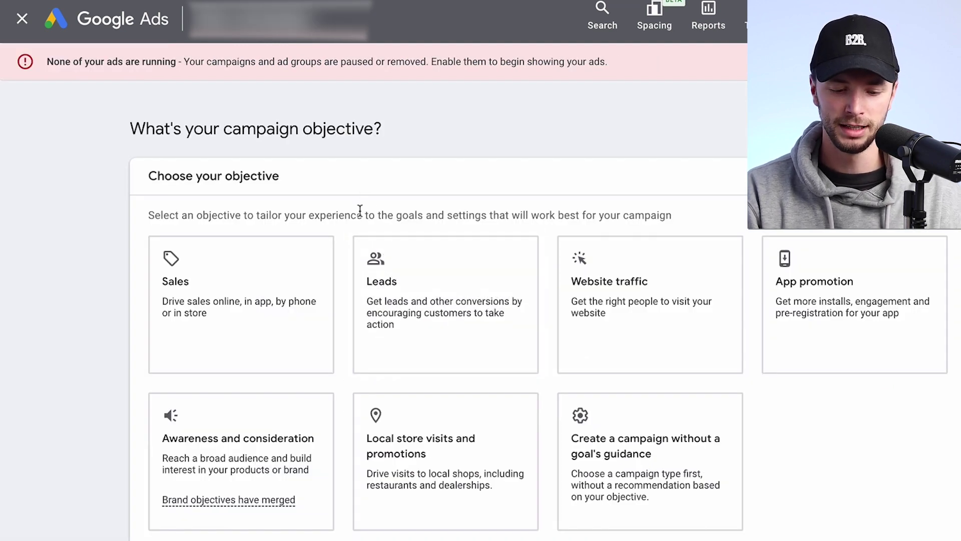
pyautogui.scroll(-2, 360, 210)
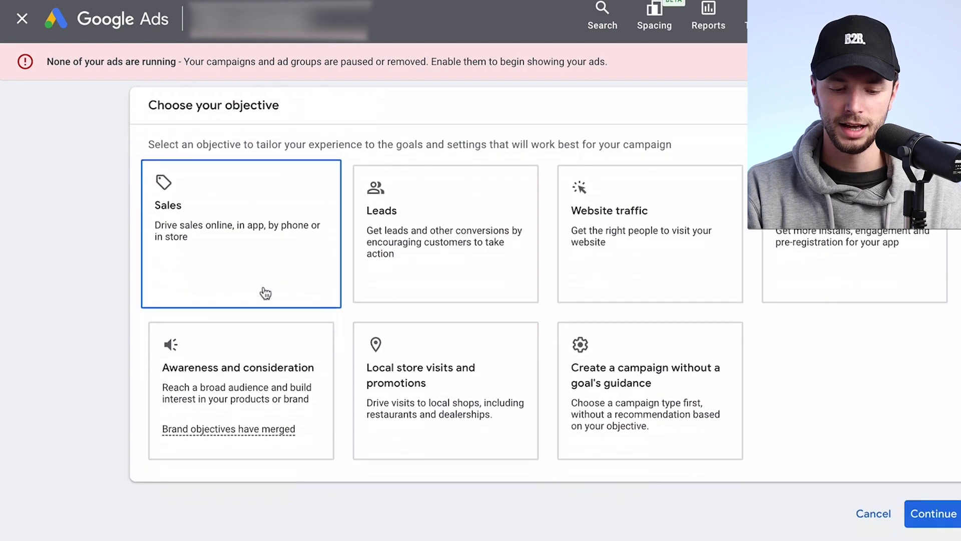
pyautogui.click(251, 368)
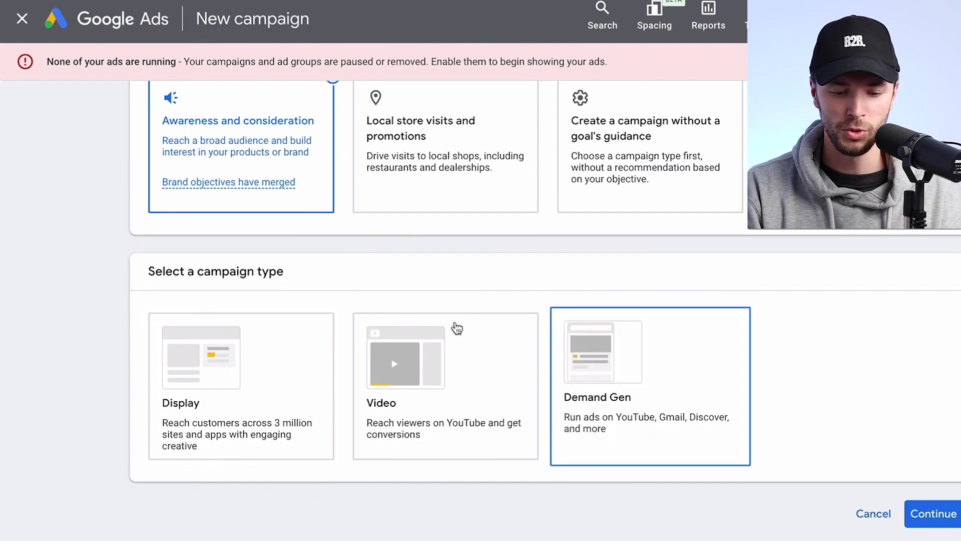
pyautogui.click(397, 347)
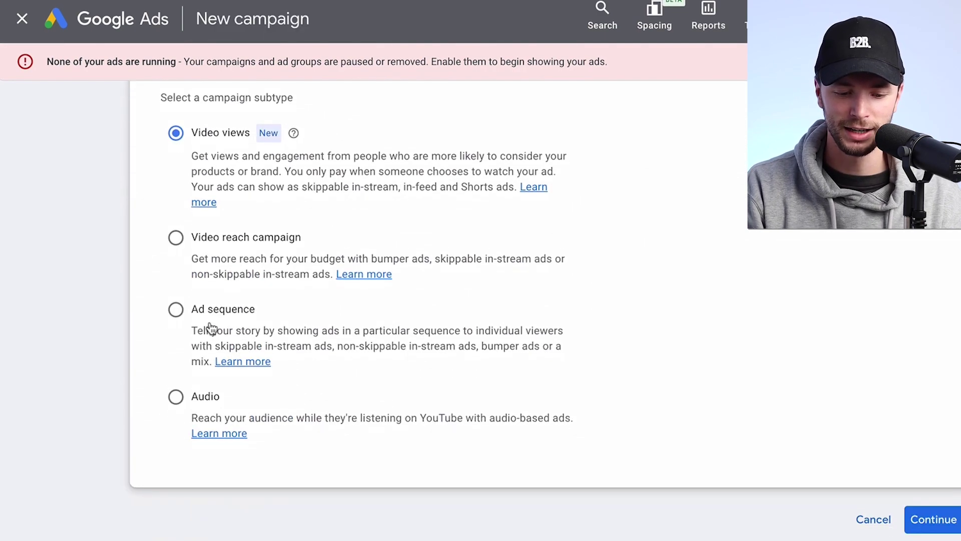
pyautogui.click(177, 403)
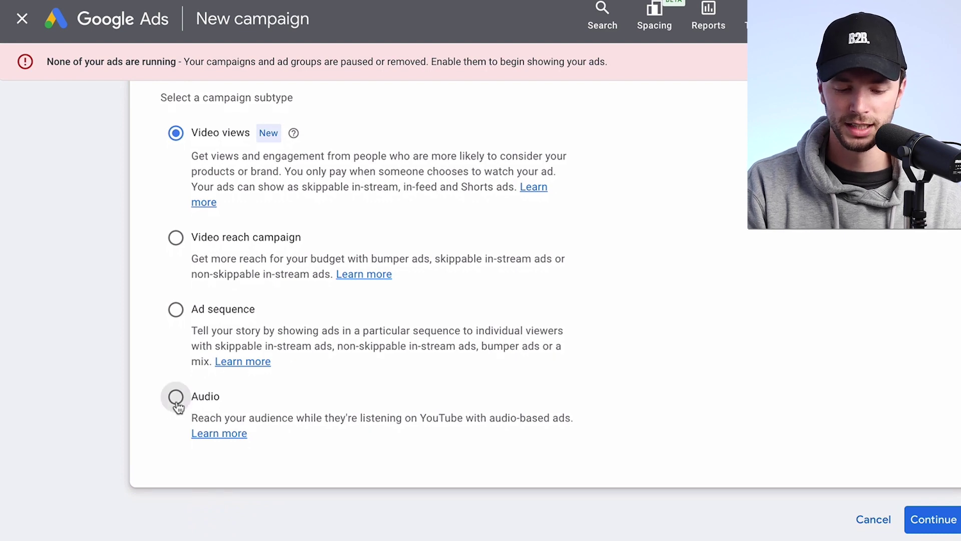
pyautogui.click(941, 528)
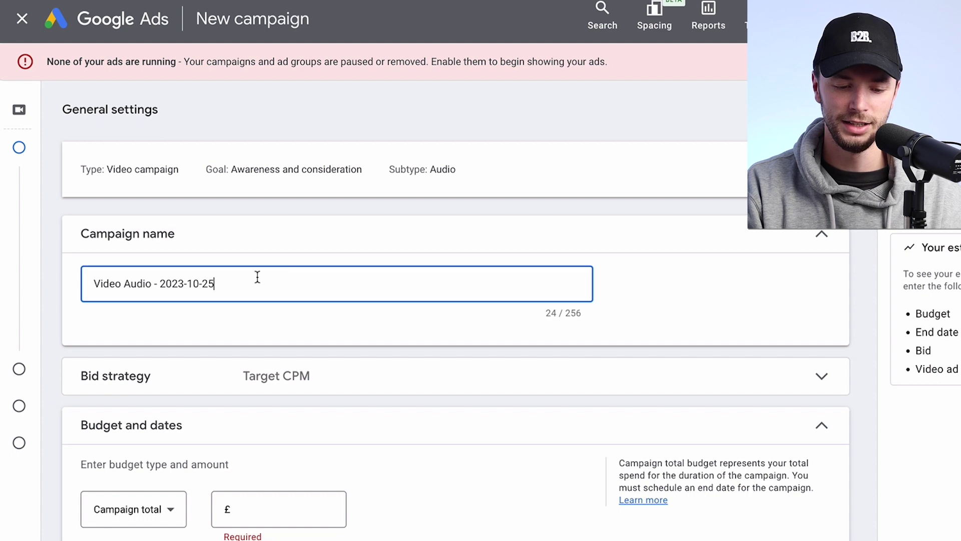
# Keep the default name of the audio campaign and set its target location to United Kingdom
pyautogui.moveTo(285, 277); pyautogui.dragTo(91, 277)
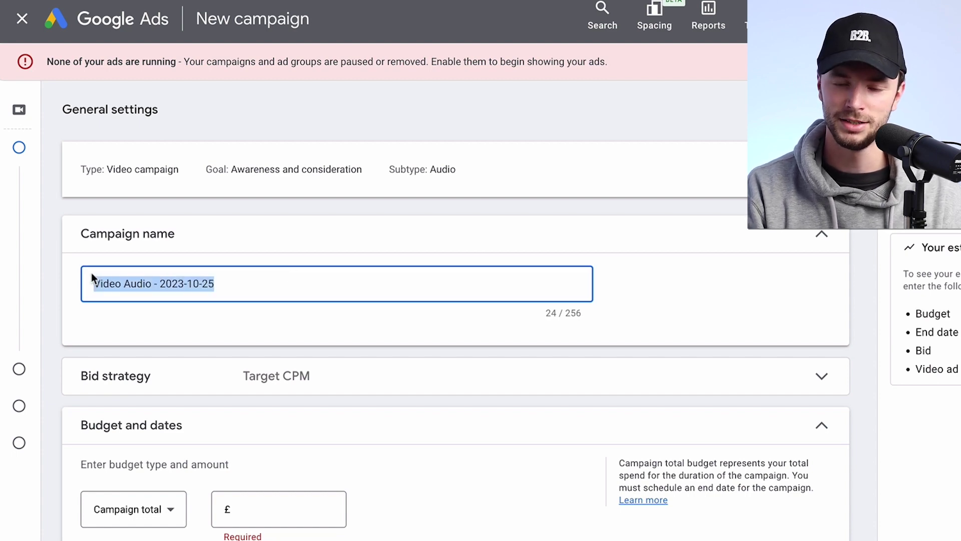
pyautogui.scroll(-1, 144, 276)
pyautogui.scroll(-3, 143, 276)
pyautogui.click(331, 312)
pyautogui.scroll(-4, 259, 306)
pyautogui.scroll(-7, 259, 312)
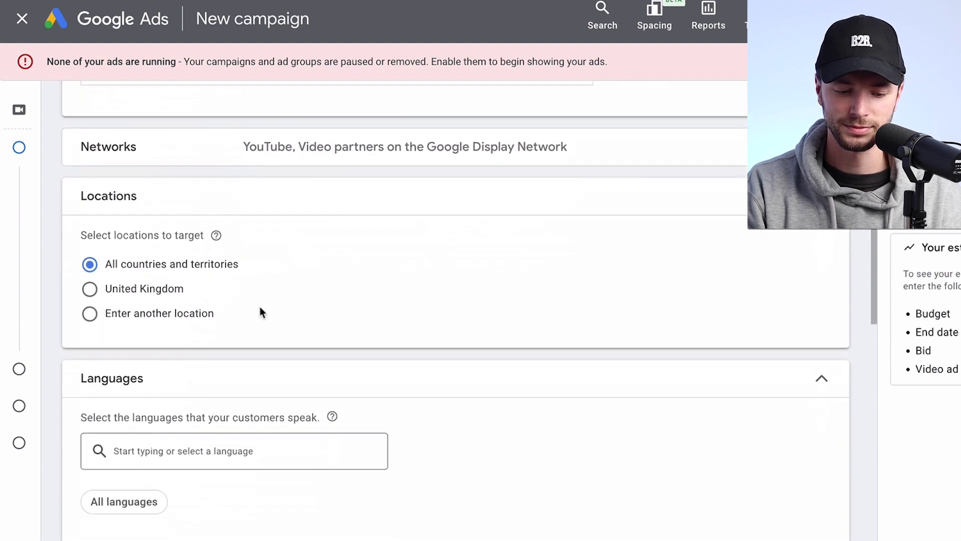
pyautogui.click(138, 268)
# Expand the campaign's additional settings and examine the options for devices, frequency capping, ad schedule and third-party measurement
pyautogui.scroll(-7, 144, 250)
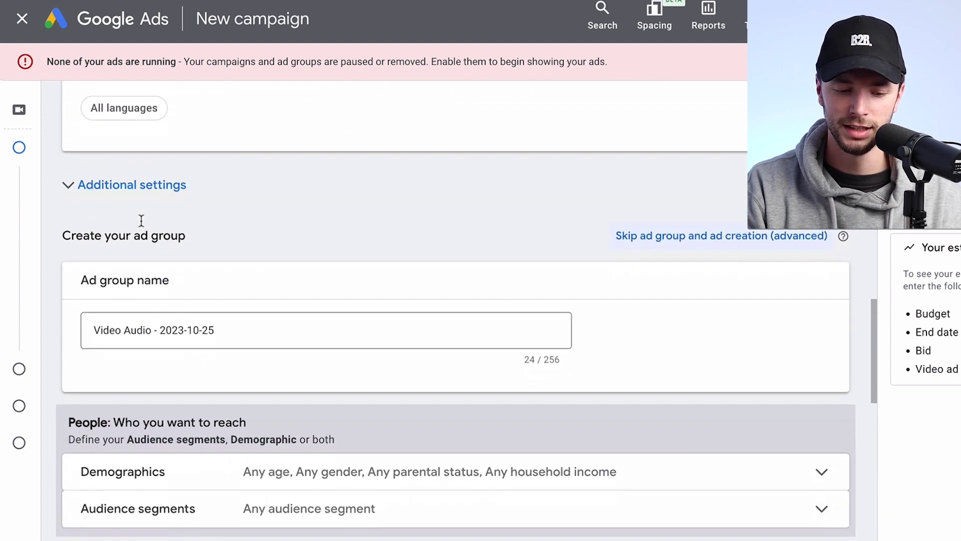
pyautogui.click(133, 186)
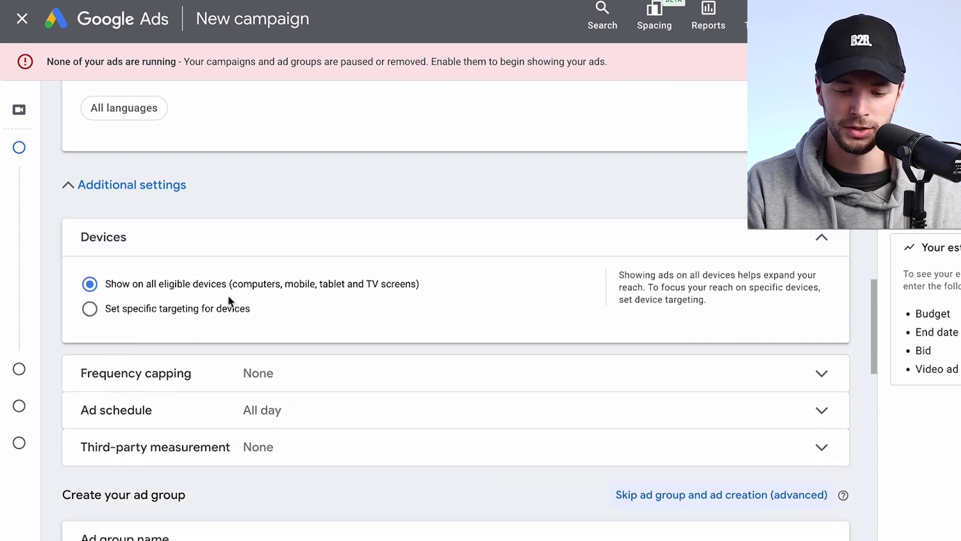
pyautogui.click(302, 248)
# Expand the campaign's networks settings and exclude video partners on the Google Display Network
pyautogui.scroll(10, 226, 310)
pyautogui.scroll(-1, 214, 298)
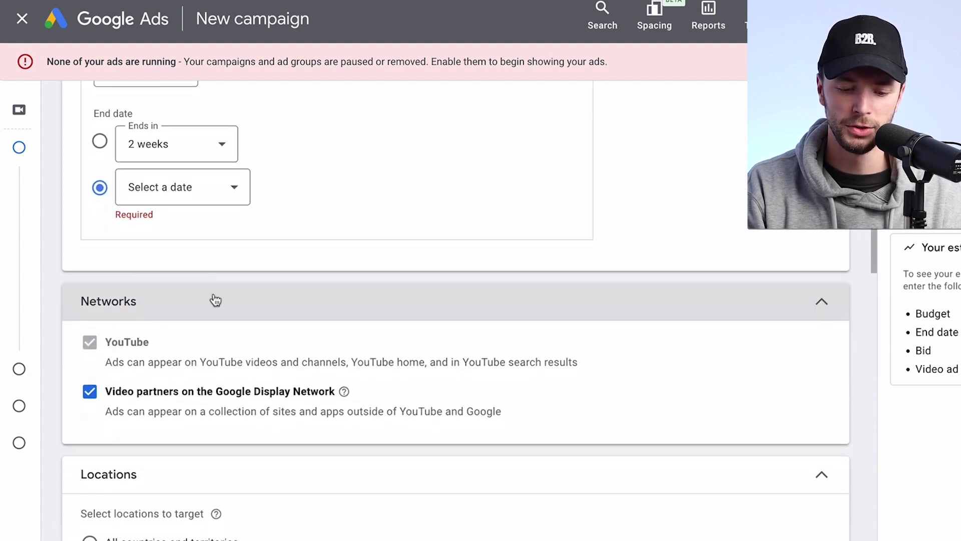
pyautogui.click(90, 365)
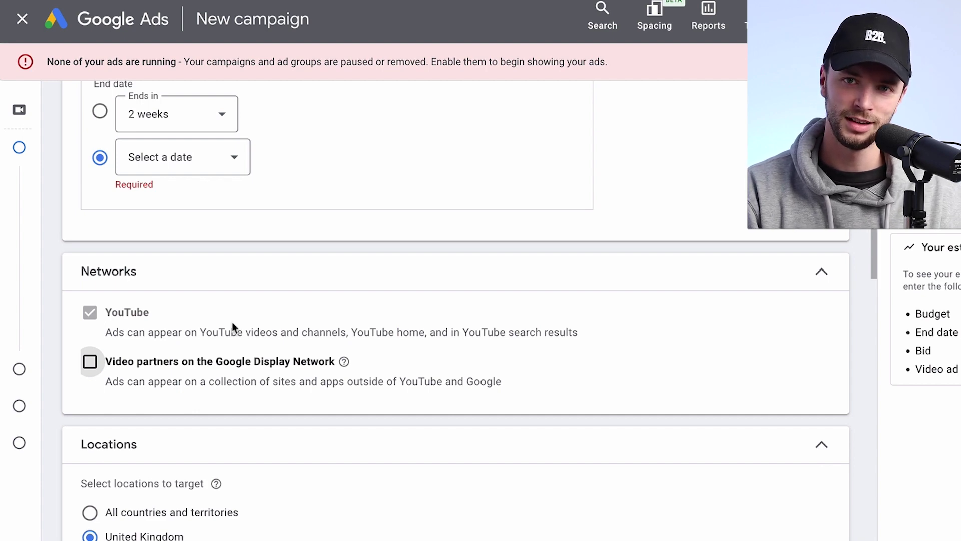
pyautogui.scroll(-2, 218, 300)
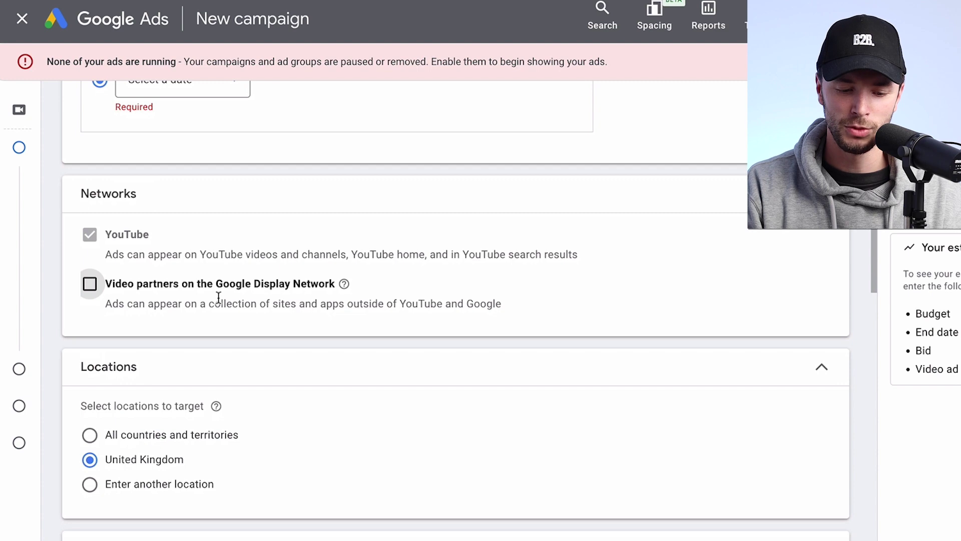
# Examine the campaign's device targeting options under the additional settings, keeping all eligible devices
pyautogui.scroll(-7, 205, 298)
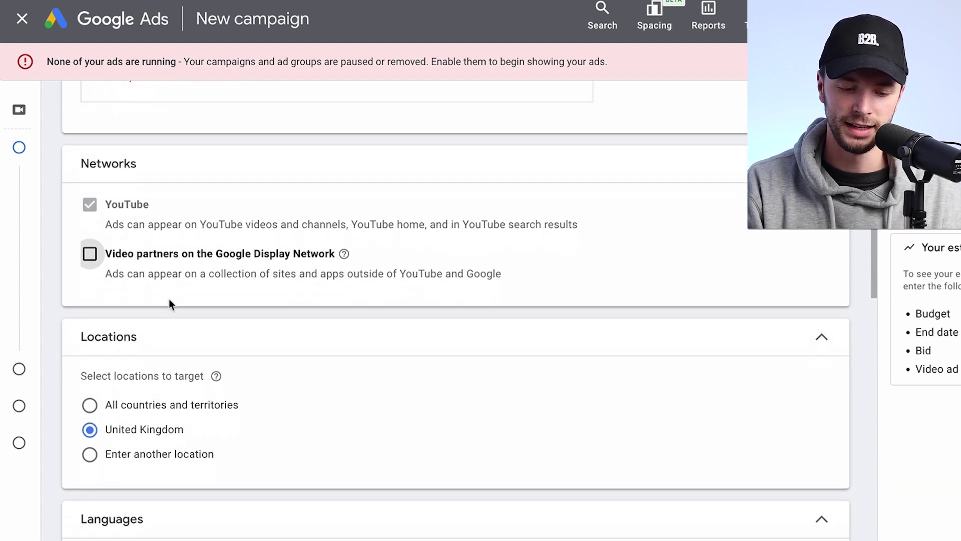
pyautogui.scroll(-4, 170, 304)
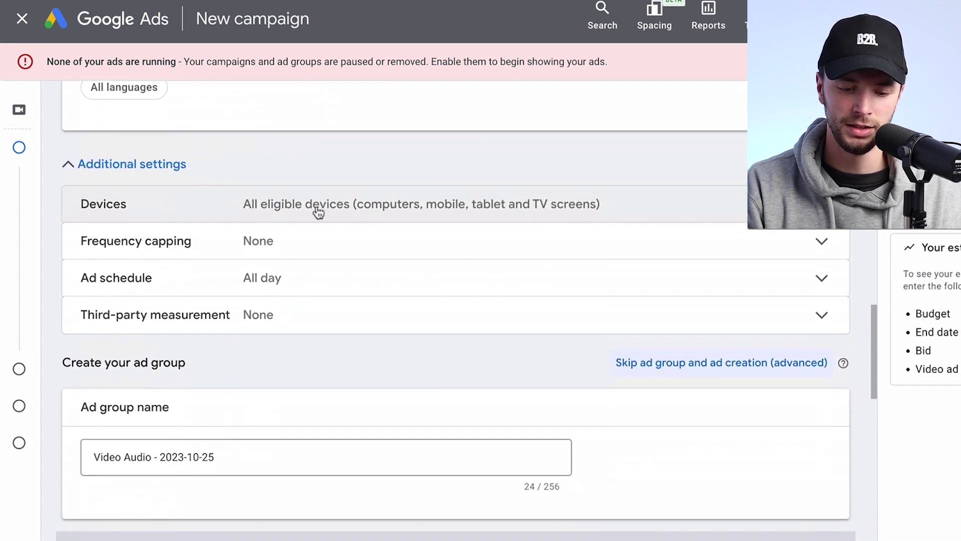
pyautogui.click(322, 206)
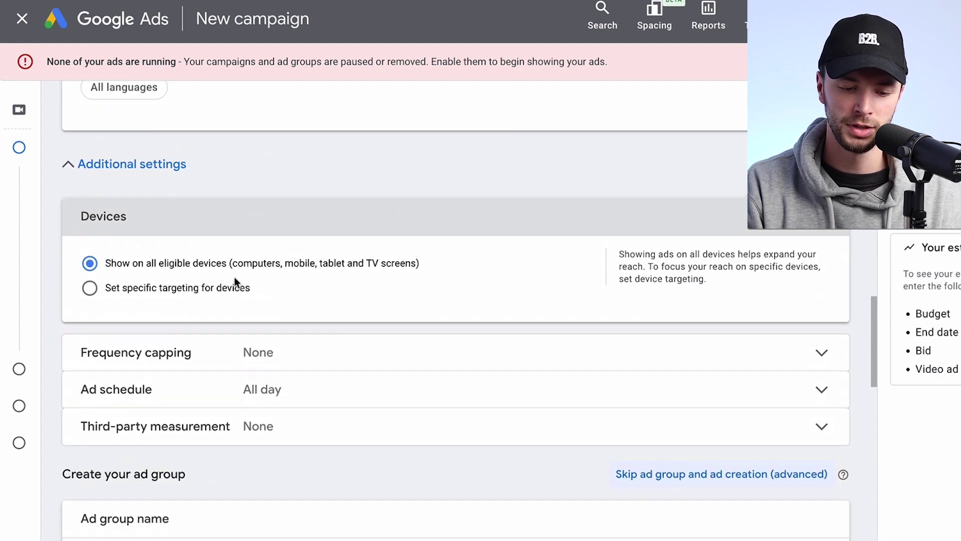
pyautogui.click(299, 230)
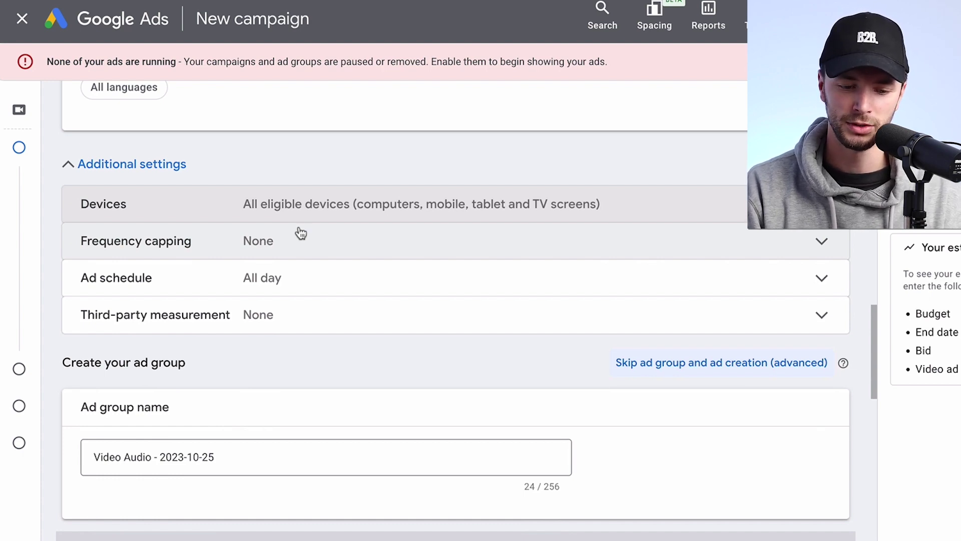
# Expand the ad group's audience segments and look over the suggested segments, leaving none selected
pyautogui.scroll(-1, 275, 202)
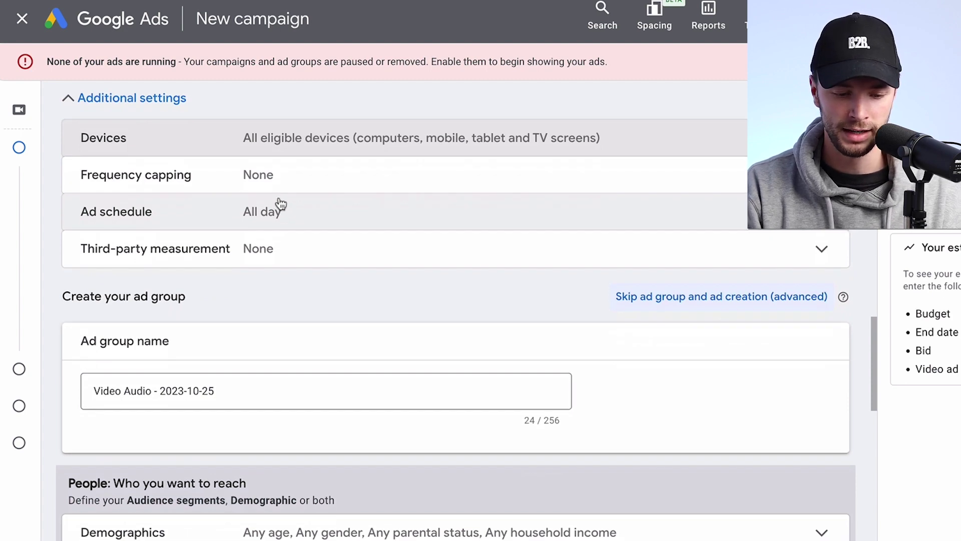
pyautogui.scroll(-3, 262, 163)
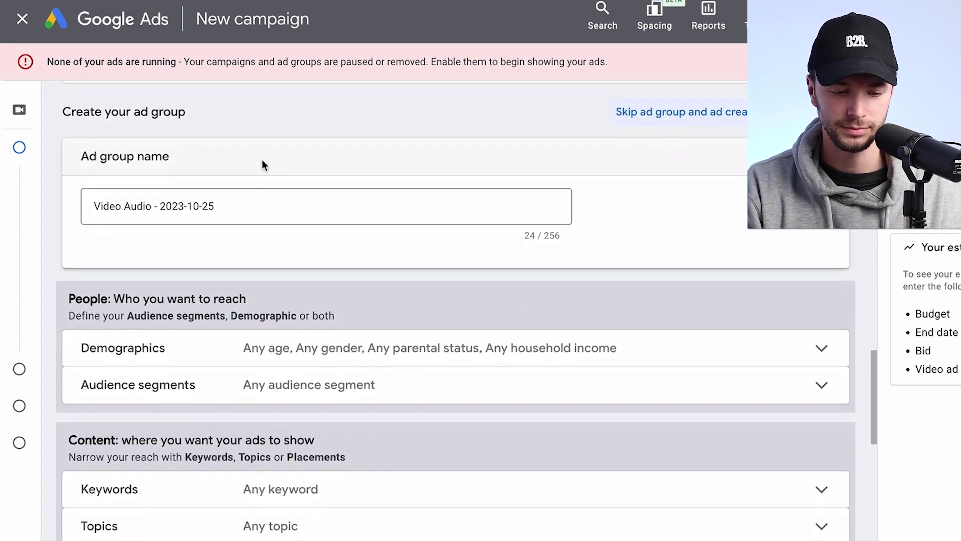
pyautogui.scroll(-2, 219, 219)
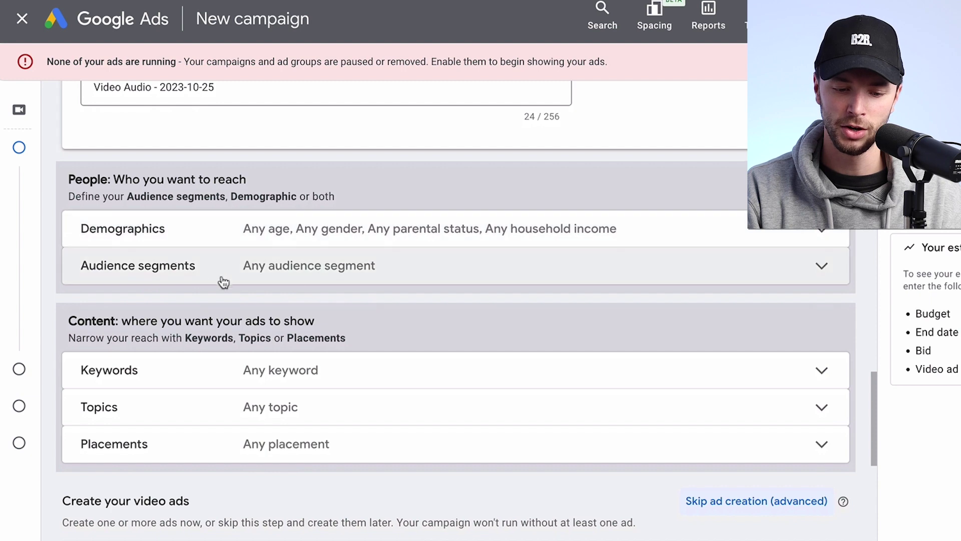
pyautogui.click(319, 271)
pyautogui.scroll(-1, 288, 296)
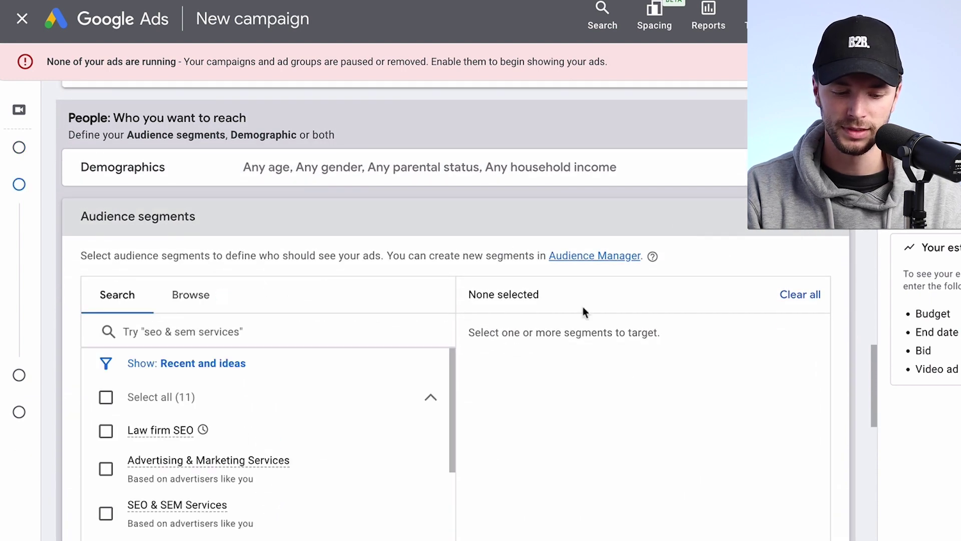
pyautogui.click(827, 230)
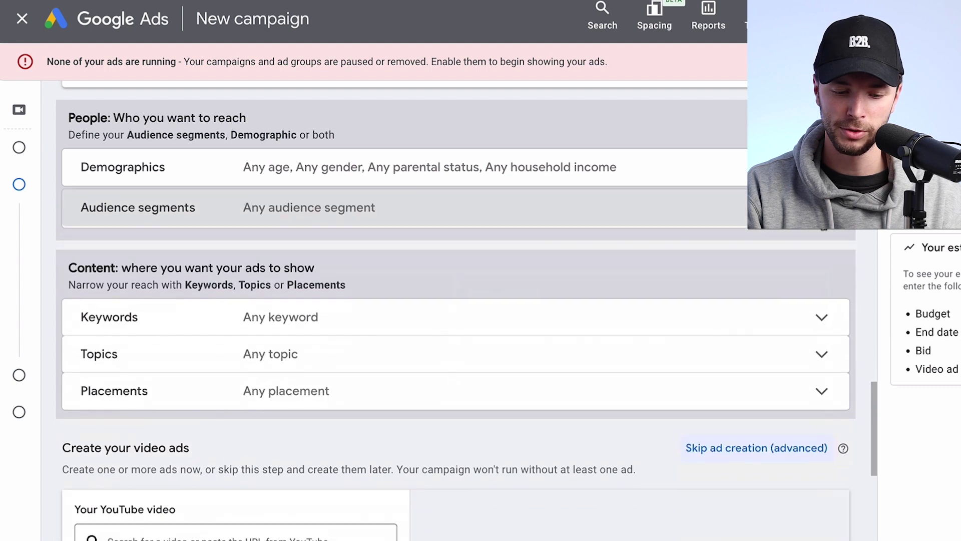
# Expand the ad group's keyword targeting and examine its keyword entry and keyword ideas options without adding any
pyautogui.scroll(-1, 249, 242)
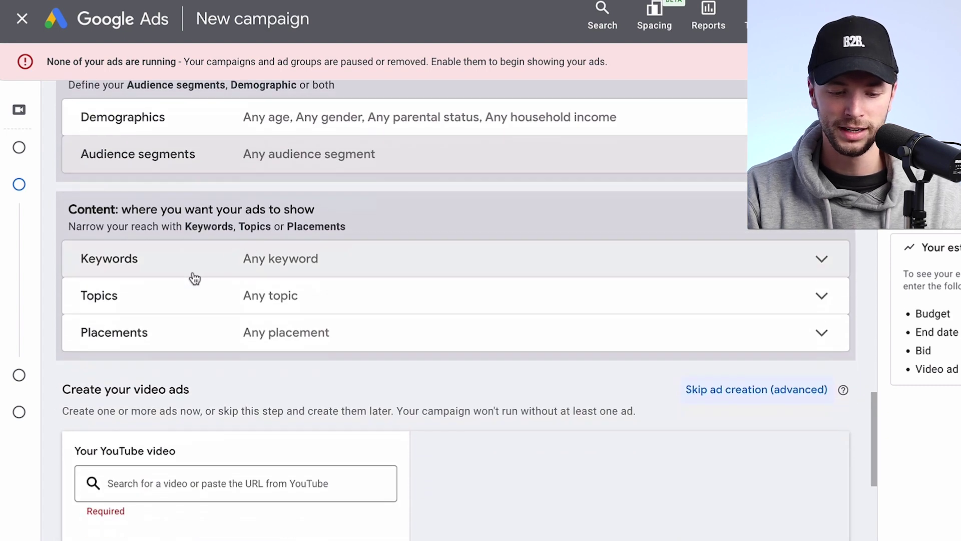
pyautogui.click(355, 259)
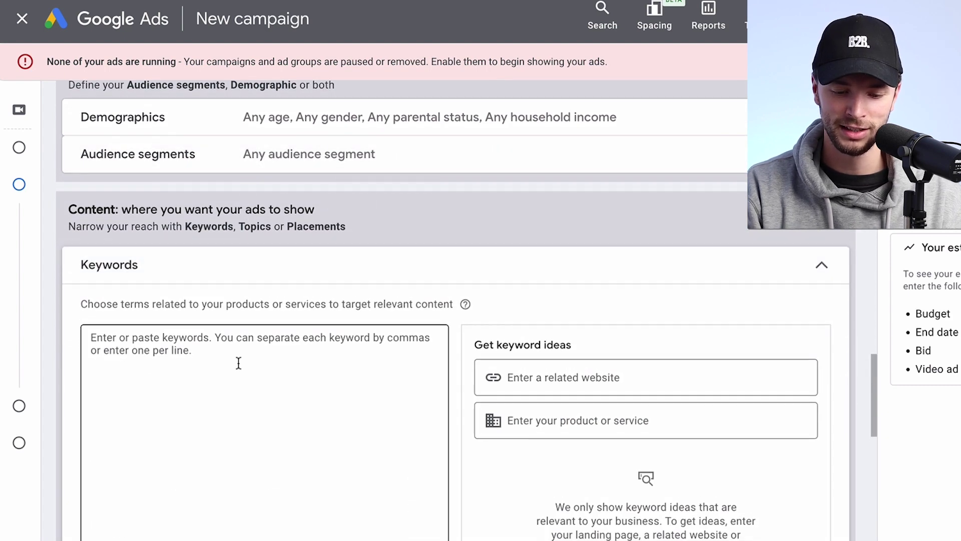
pyautogui.scroll(-1, 239, 363)
pyautogui.moveTo(116, 233); pyautogui.dragTo(216, 229)
pyautogui.click(217, 229)
pyautogui.scroll(-1, 479, 235)
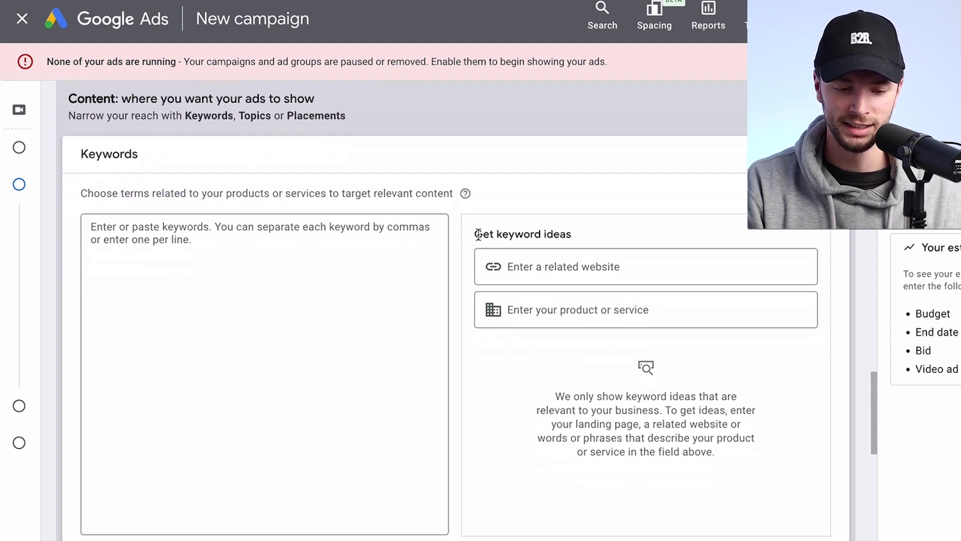
pyautogui.click(443, 176)
pyautogui.scroll(-1, 434, 231)
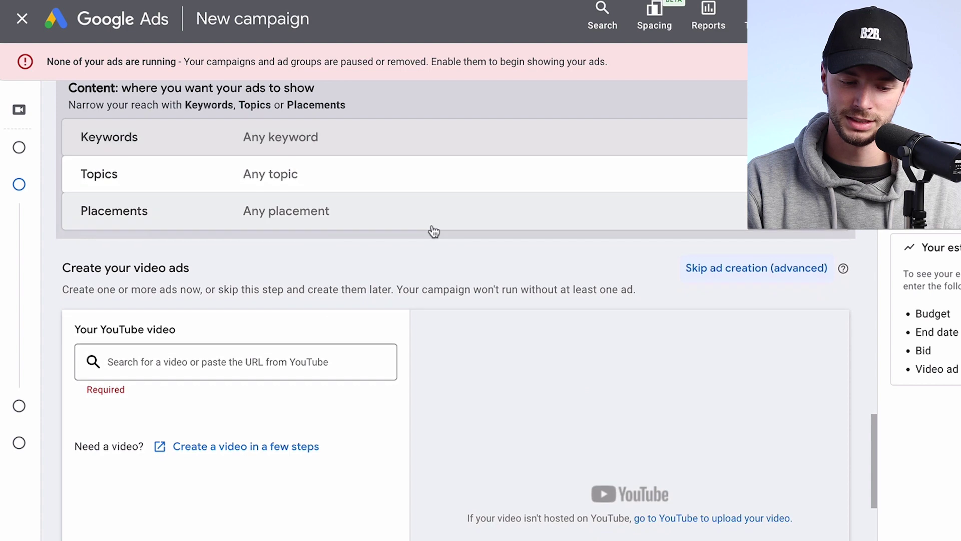
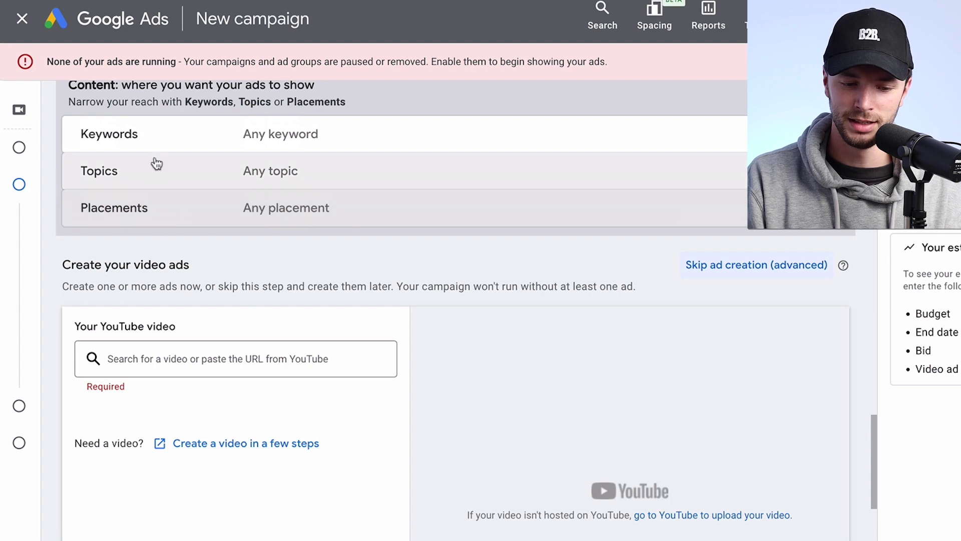
# Expand the ad group's placement targeting and open the list of video lineups
pyautogui.click(146, 216)
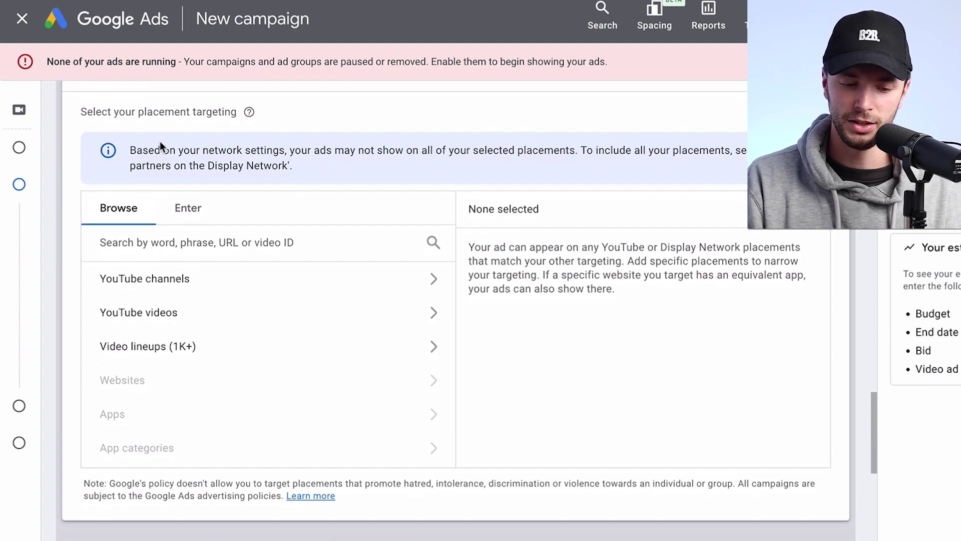
pyautogui.scroll(8, 160, 142)
pyautogui.scroll(2, 188, 135)
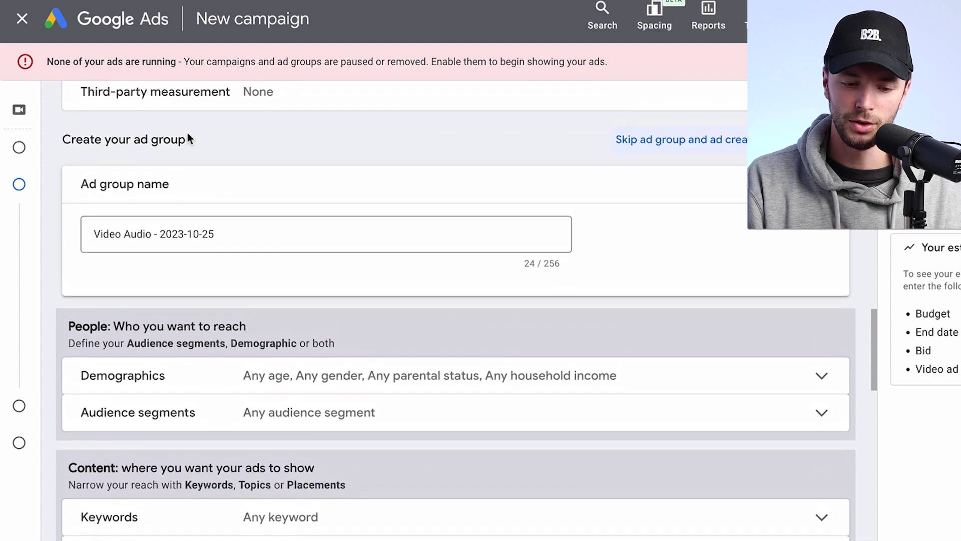
pyautogui.scroll(-8, 189, 137)
pyautogui.click(137, 387)
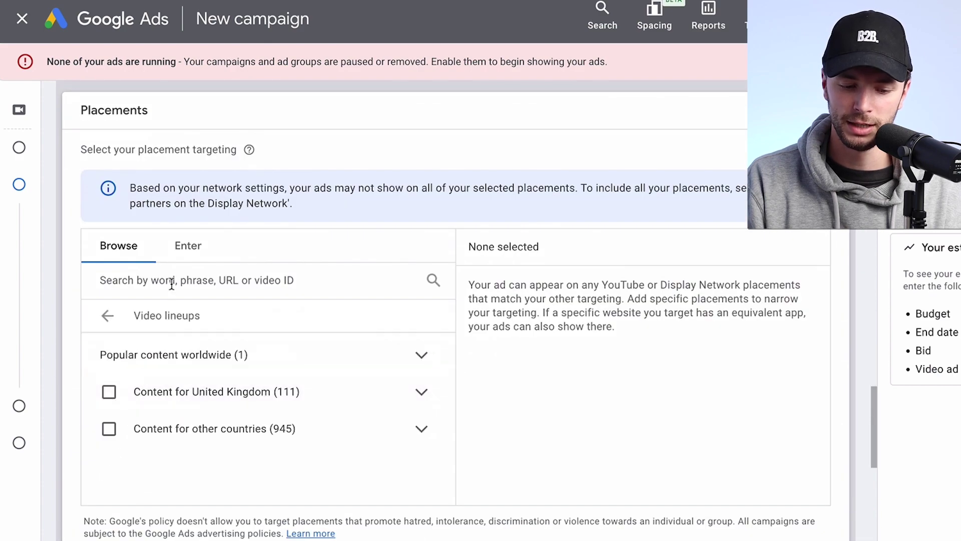
# Search the video lineups for "podcast" and select the Podcast lineup under Content for United Kingdom
pyautogui.click(172, 284)
pyautogui.write('podcast')
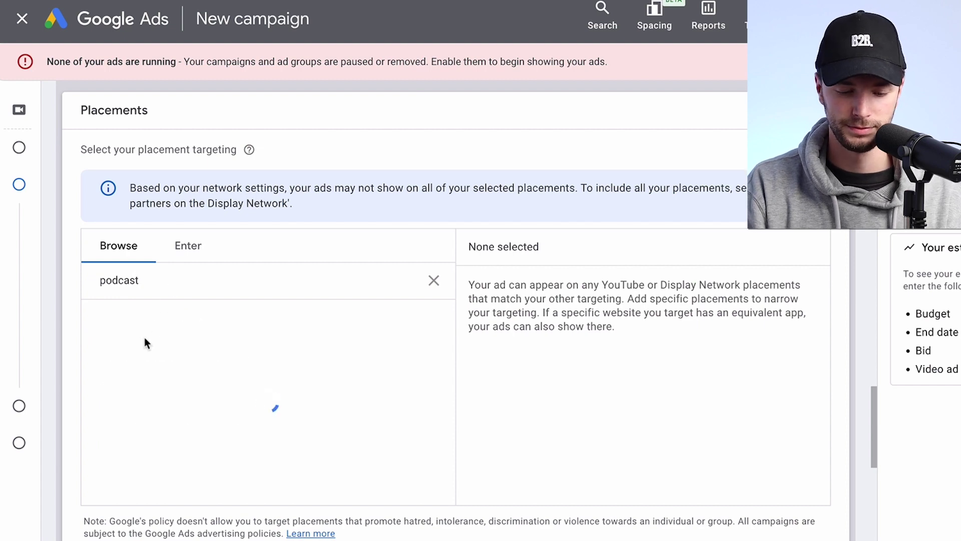
pyautogui.scroll(-1, 156, 345)
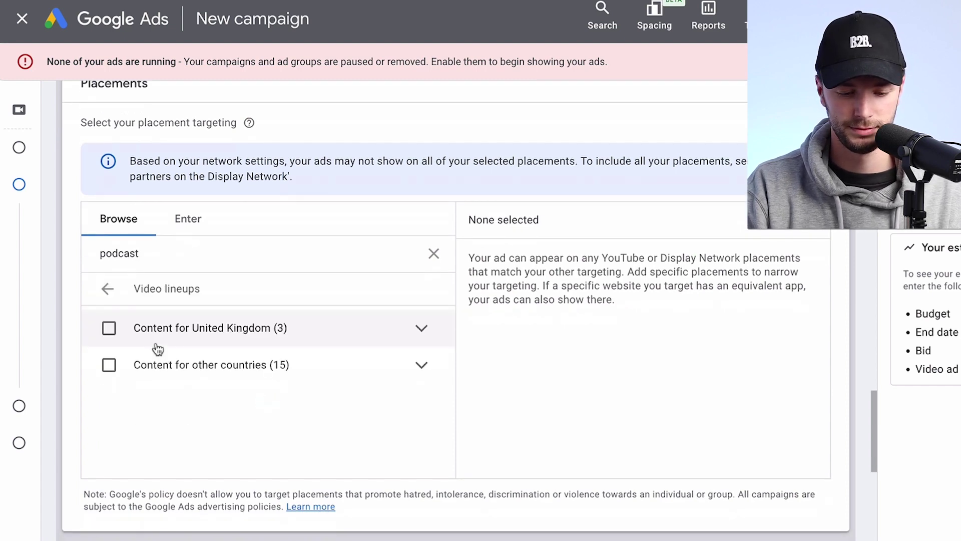
pyautogui.click(175, 335)
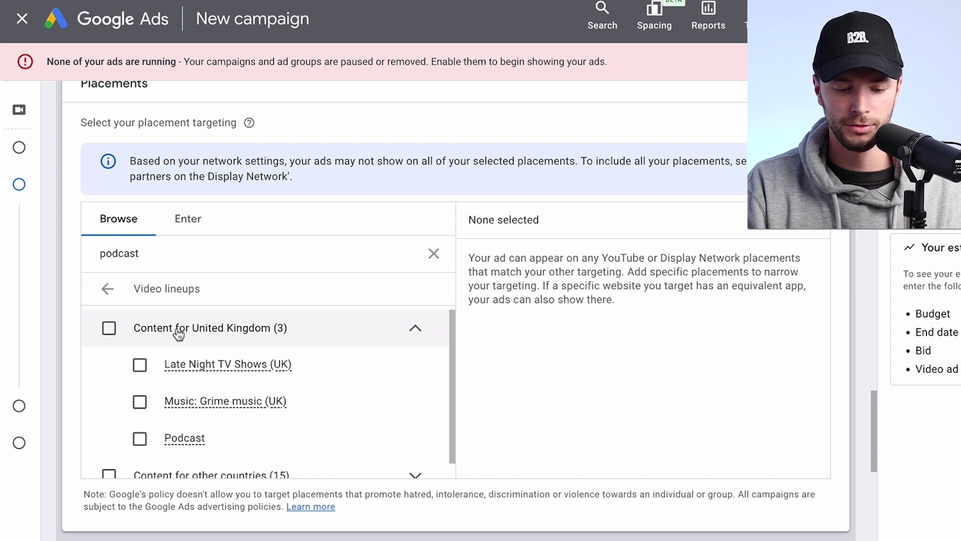
pyautogui.click(139, 438)
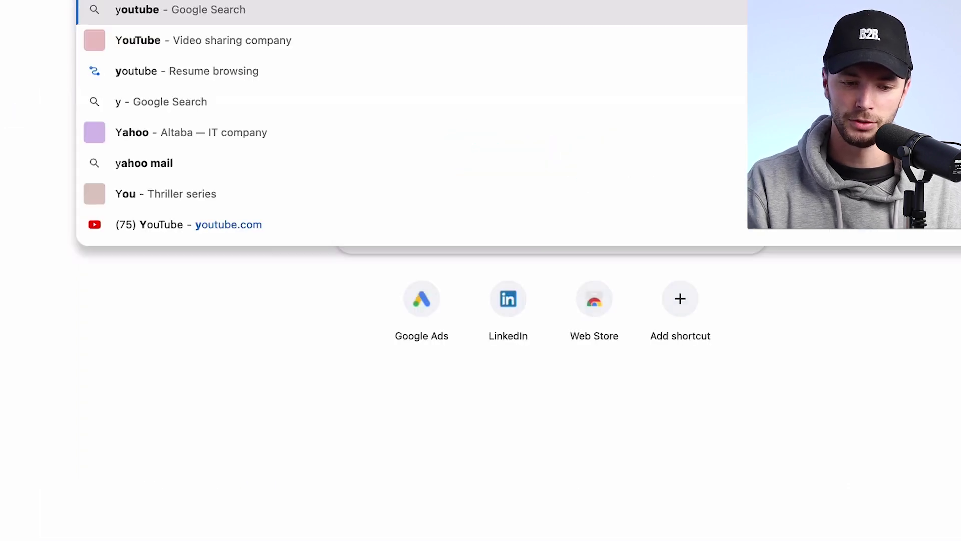
# Switch to YouTube through a Google search for "youtube" and view the Podcasts category on its home page
pyautogui.write('outube')
pyautogui.press('Return')
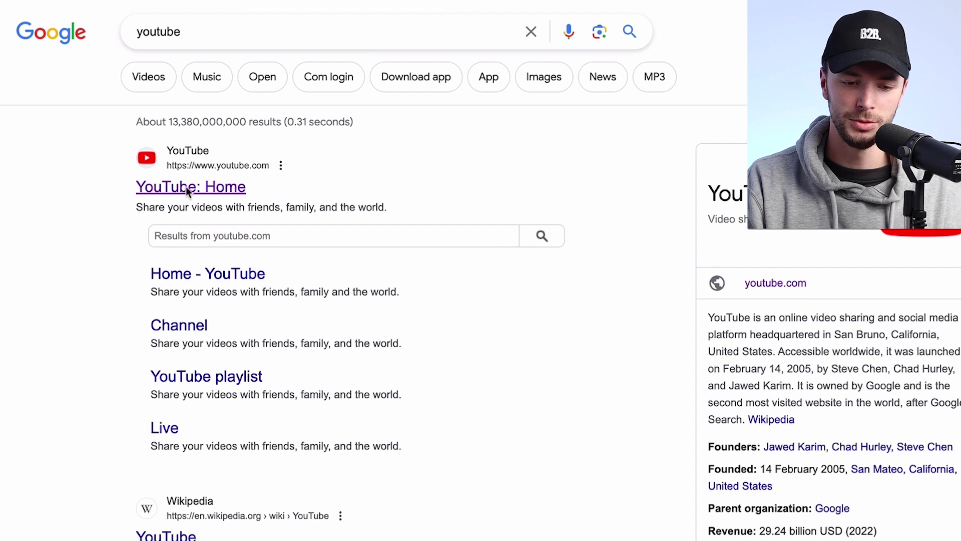
pyautogui.click(187, 188)
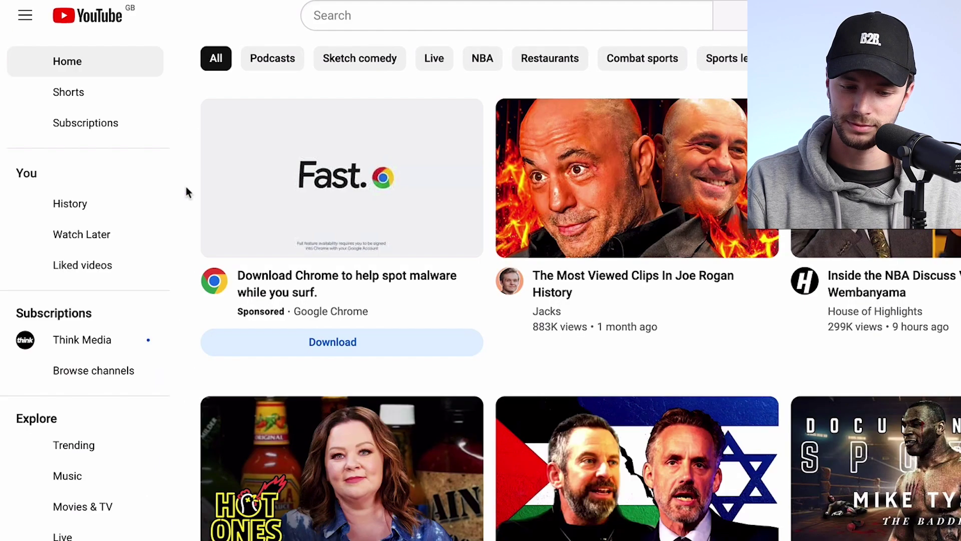
pyautogui.click(271, 60)
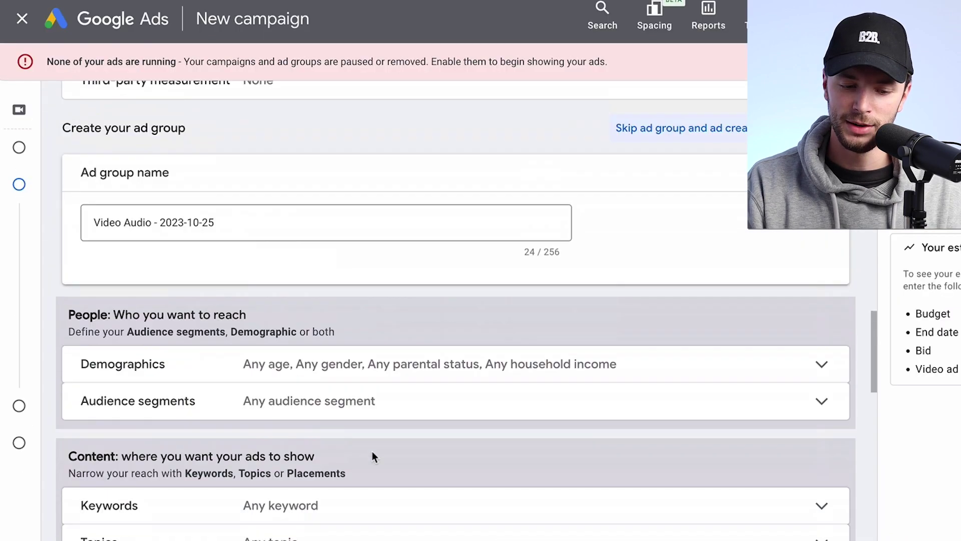
# Back in Google Ads, browse the ad group's audience segments for how people interacted with the business and view the website visitor lists
pyautogui.scroll(5, 371, 451)
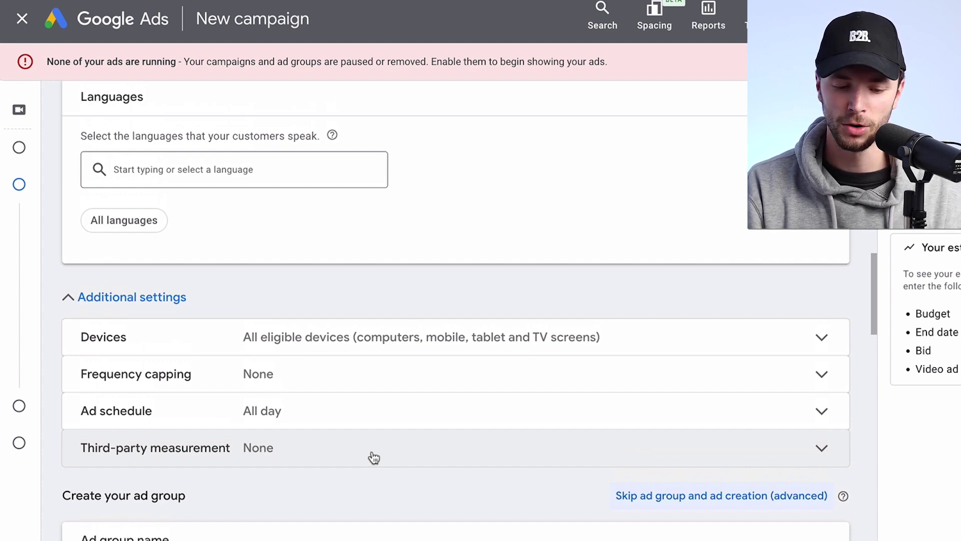
pyautogui.scroll(6, 373, 455)
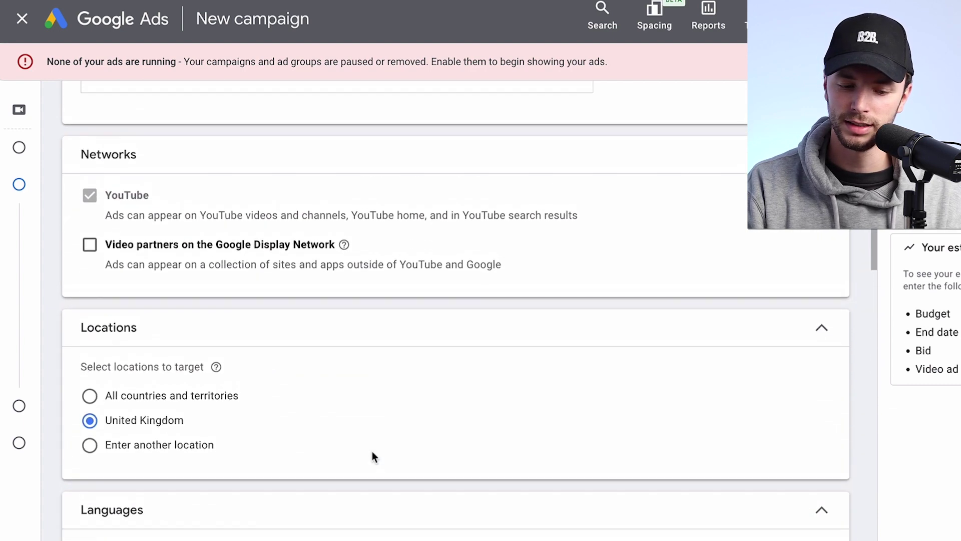
pyautogui.scroll(12, 373, 456)
pyautogui.scroll(-17, 373, 456)
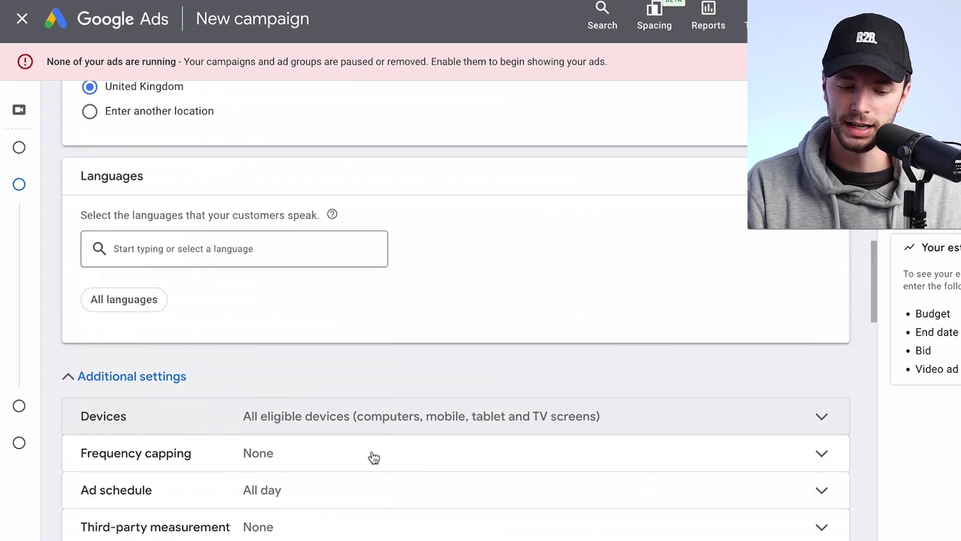
pyautogui.scroll(-8, 373, 456)
pyautogui.click(367, 389)
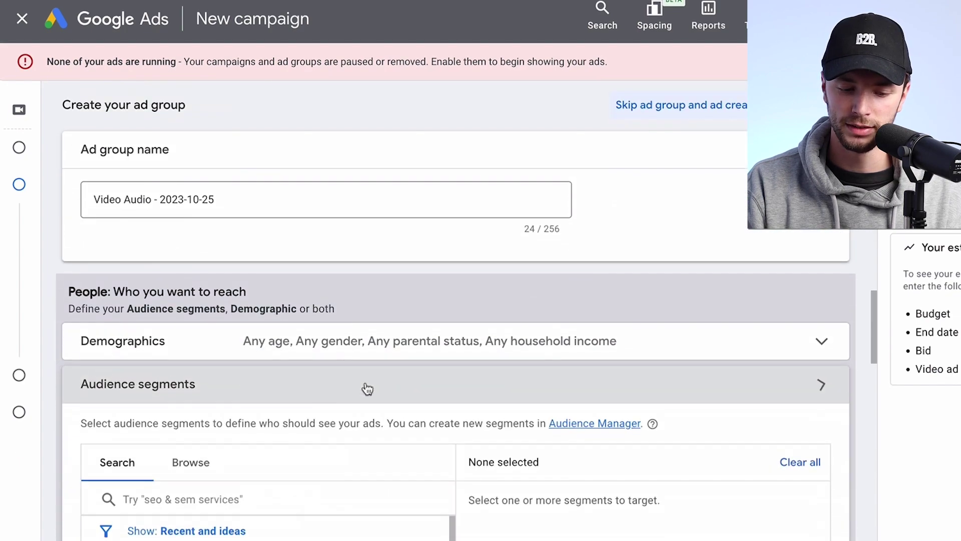
pyautogui.scroll(-4, 351, 365)
pyautogui.click(191, 304)
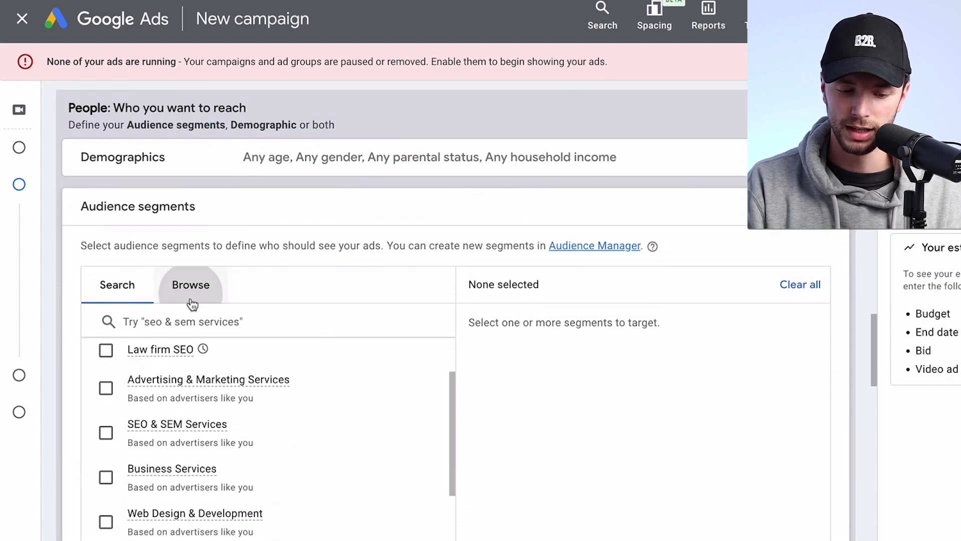
pyautogui.scroll(-2, 65, 325)
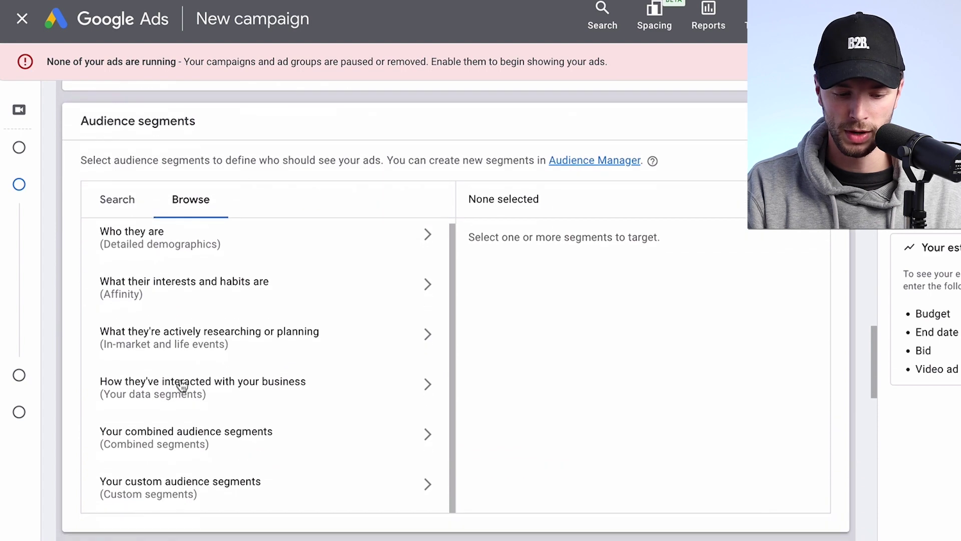
pyautogui.click(172, 388)
pyautogui.click(233, 315)
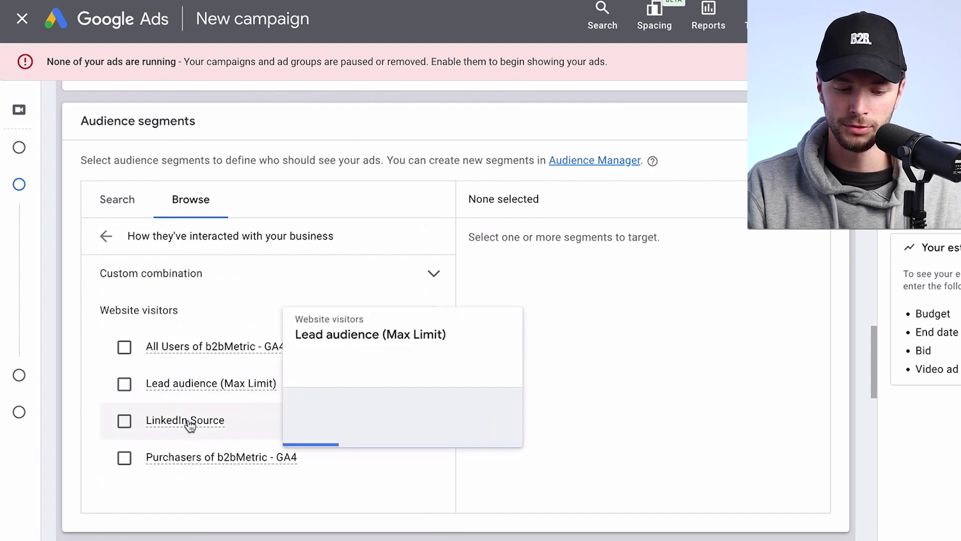
pyautogui.moveTo(190, 425)
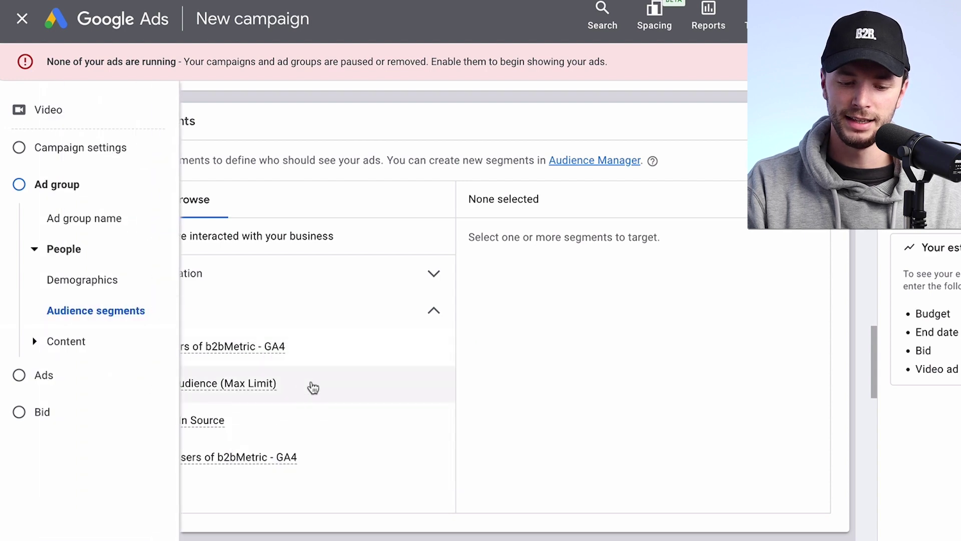
# Leave the audio campaign setup without saving and return to the campaigns overview
pyautogui.scroll(-3, 431, 470)
pyautogui.scroll(-6, 430, 470)
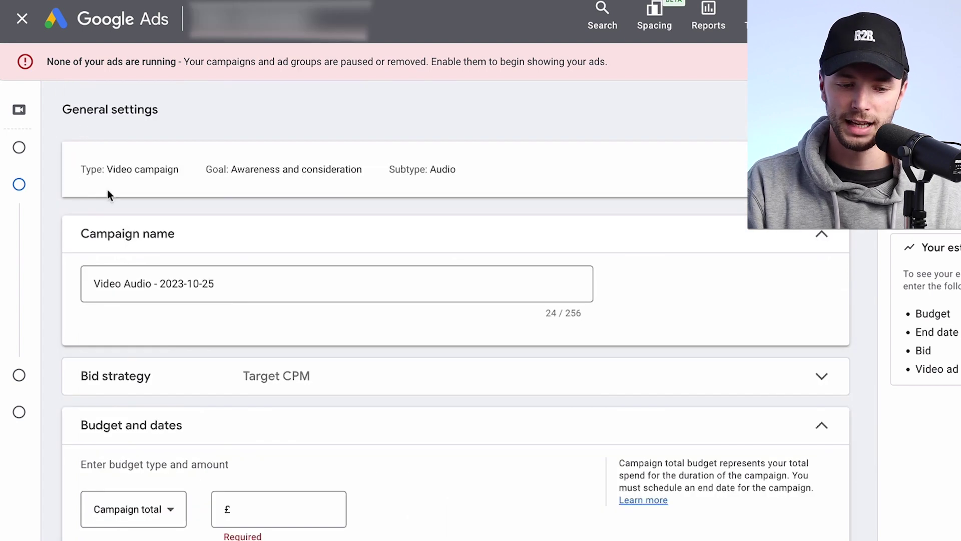
pyautogui.click(22, 19)
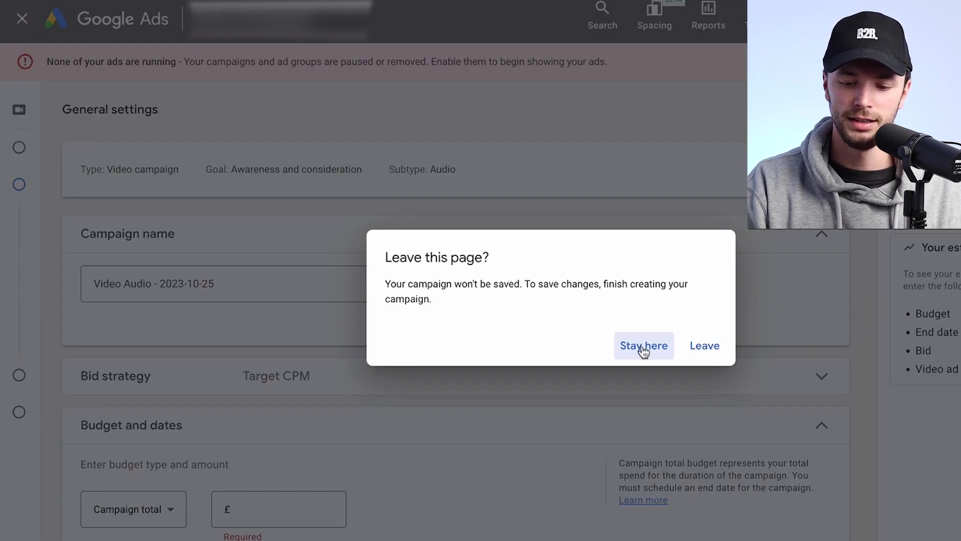
pyautogui.click(705, 355)
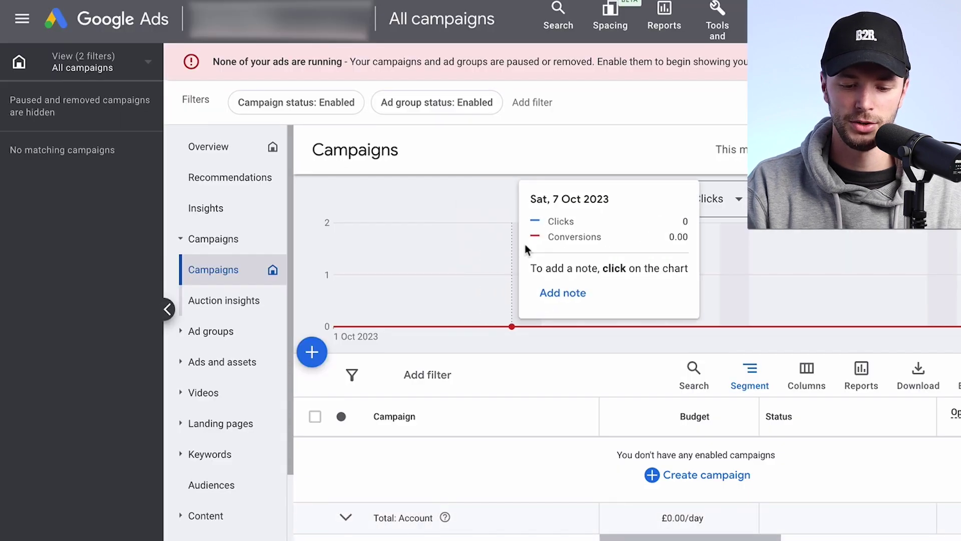
# Start a new Video campaign without a goal's guidance and look through the available campaign subtypes from Video views to Audio
pyautogui.click(312, 352)
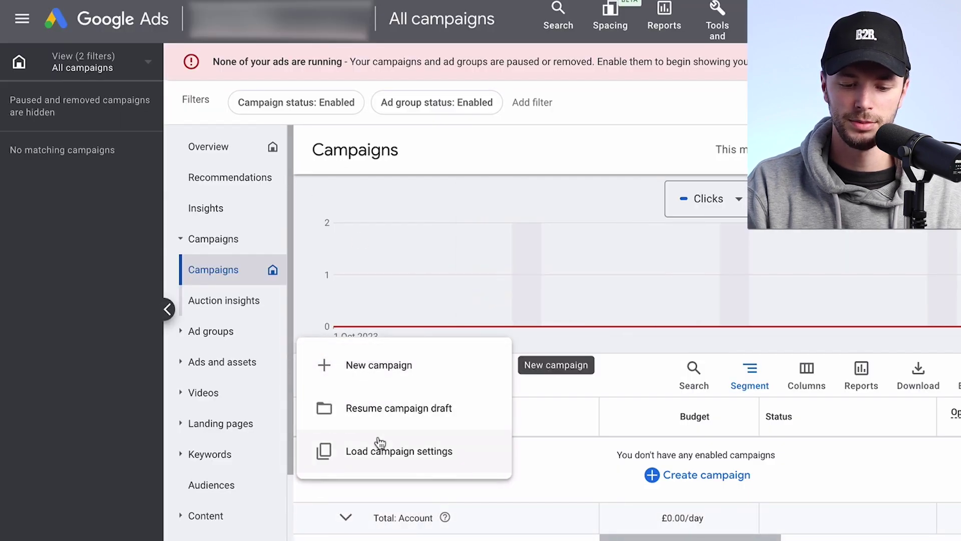
pyautogui.click(388, 379)
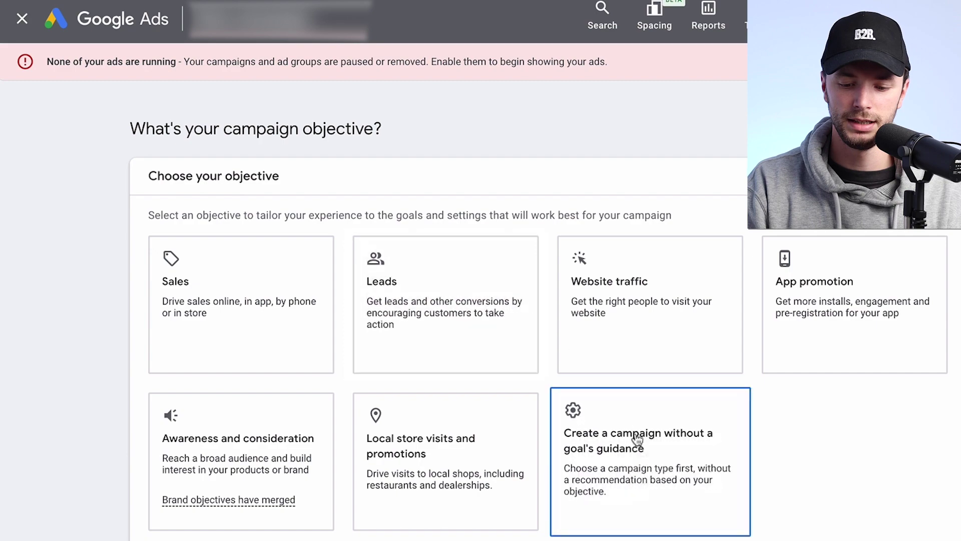
pyautogui.click(644, 450)
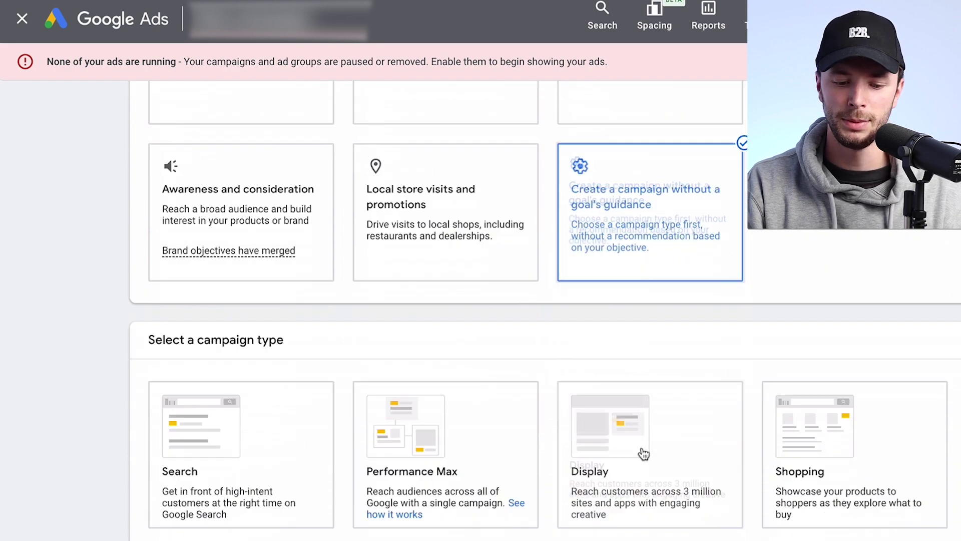
pyautogui.click(292, 377)
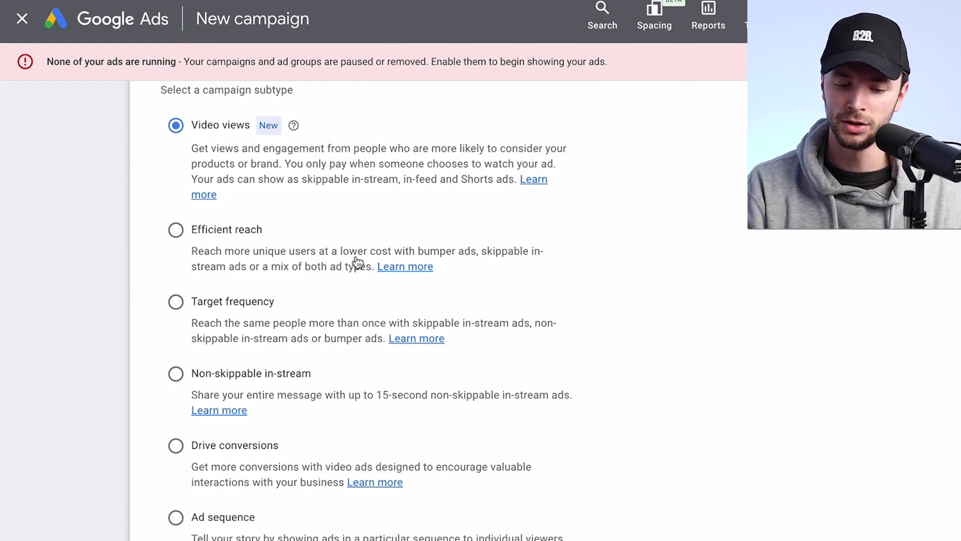
pyautogui.scroll(-2, 311, 306)
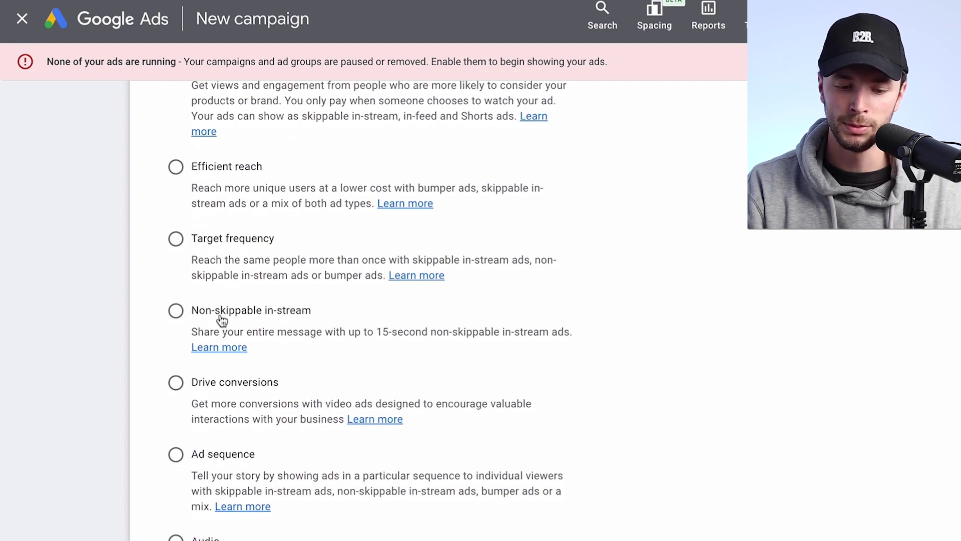
pyautogui.scroll(-1, 223, 319)
pyautogui.scroll(-1, 226, 319)
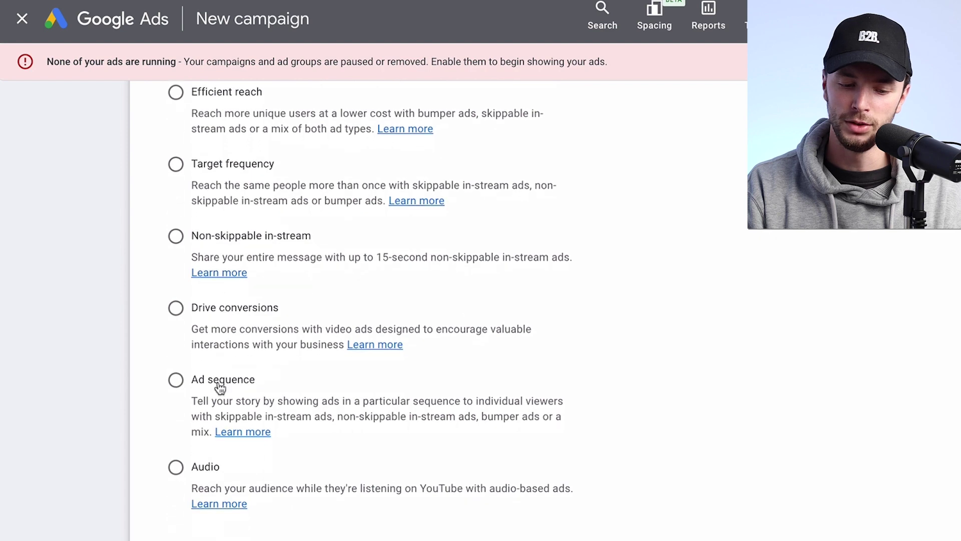